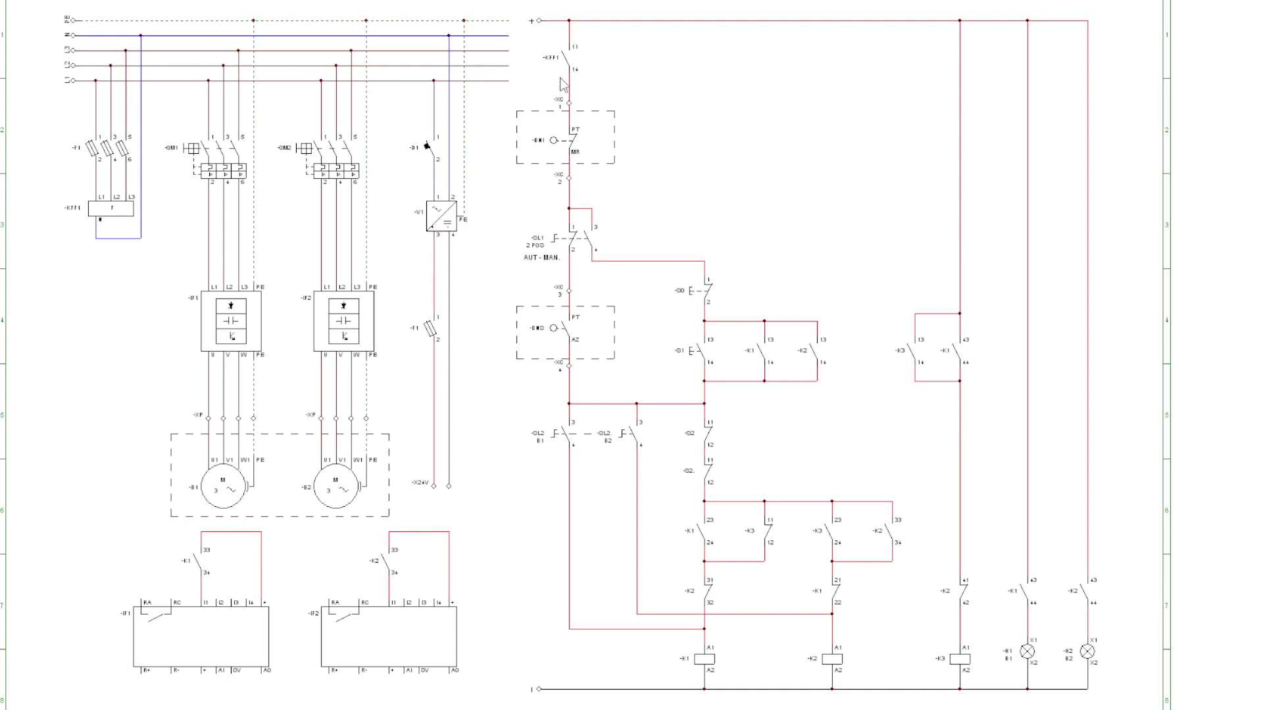
scroll(575, 48, "up", 2)
scroll(719, 217, "up", 3)
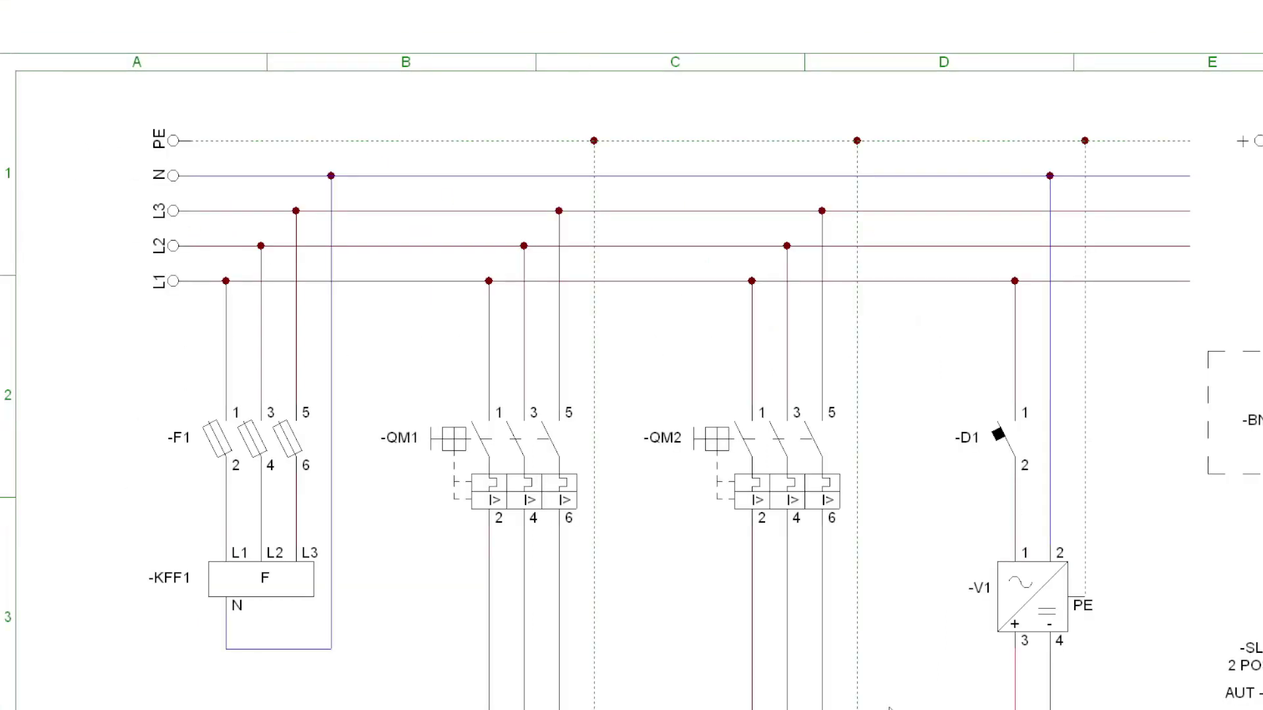
scroll(631, 355, "right", 3)
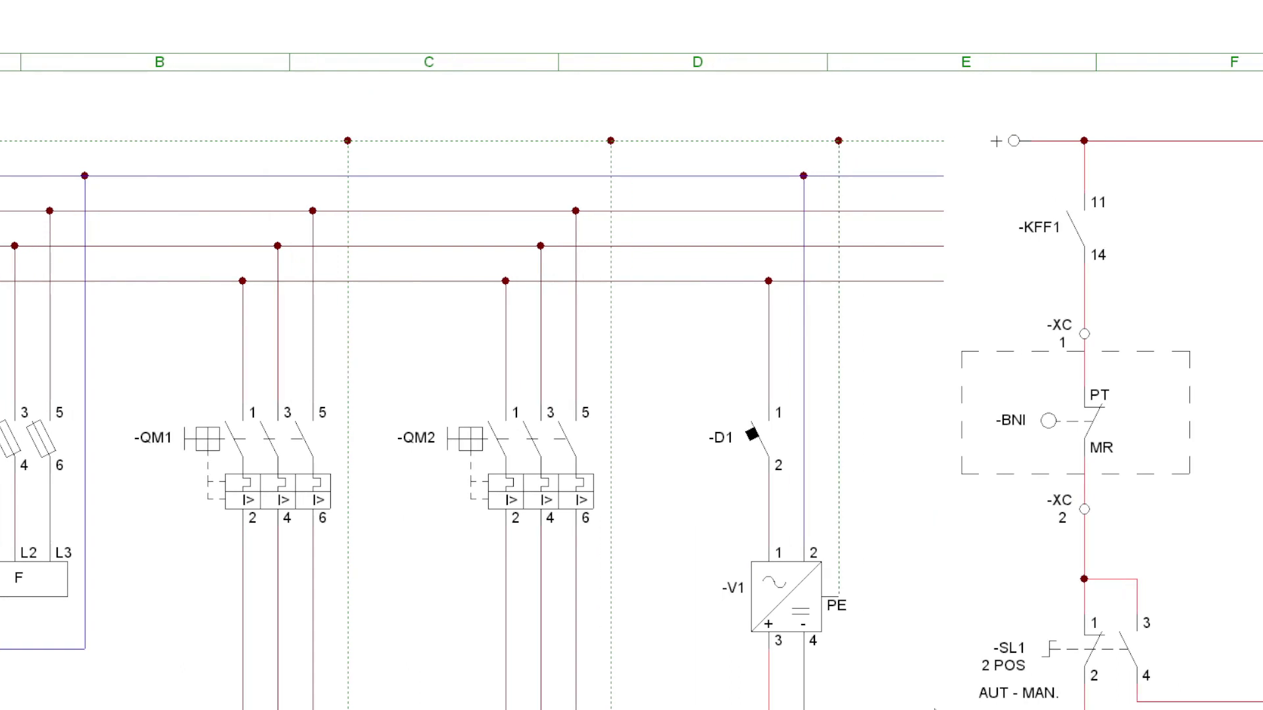
scroll(632, 355, "left", 2)
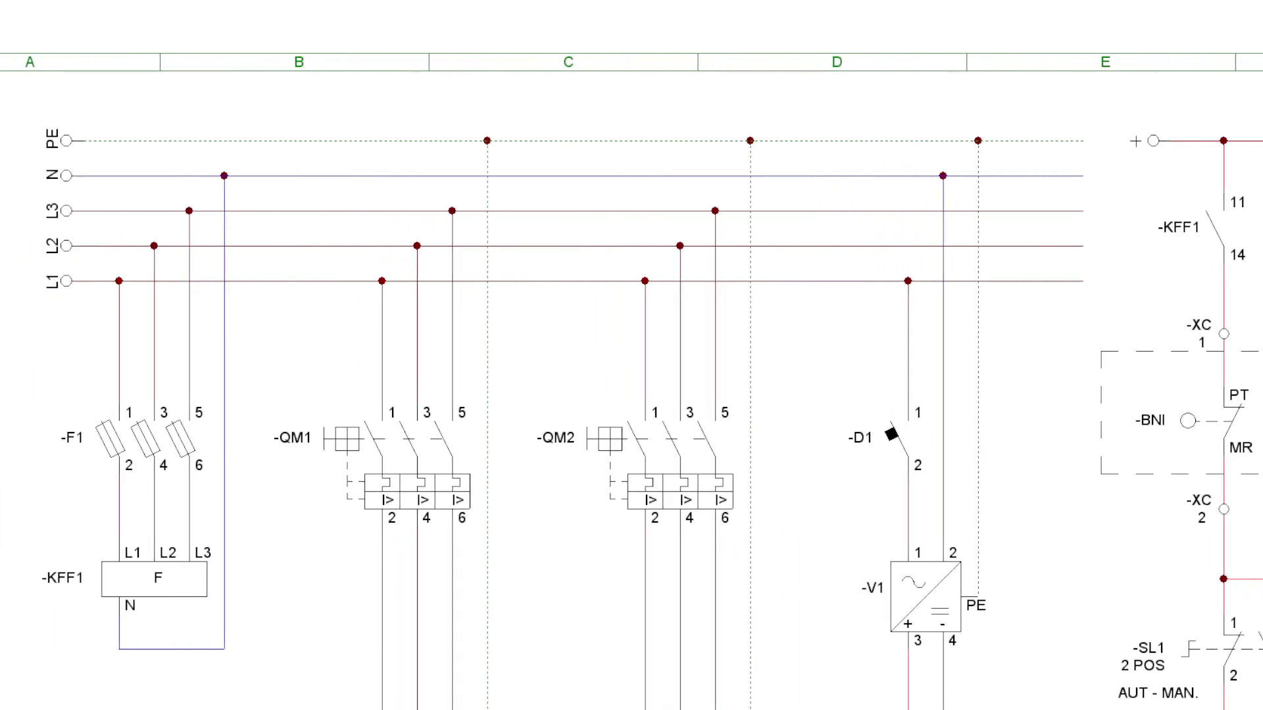
scroll(224, 436, "left", 1)
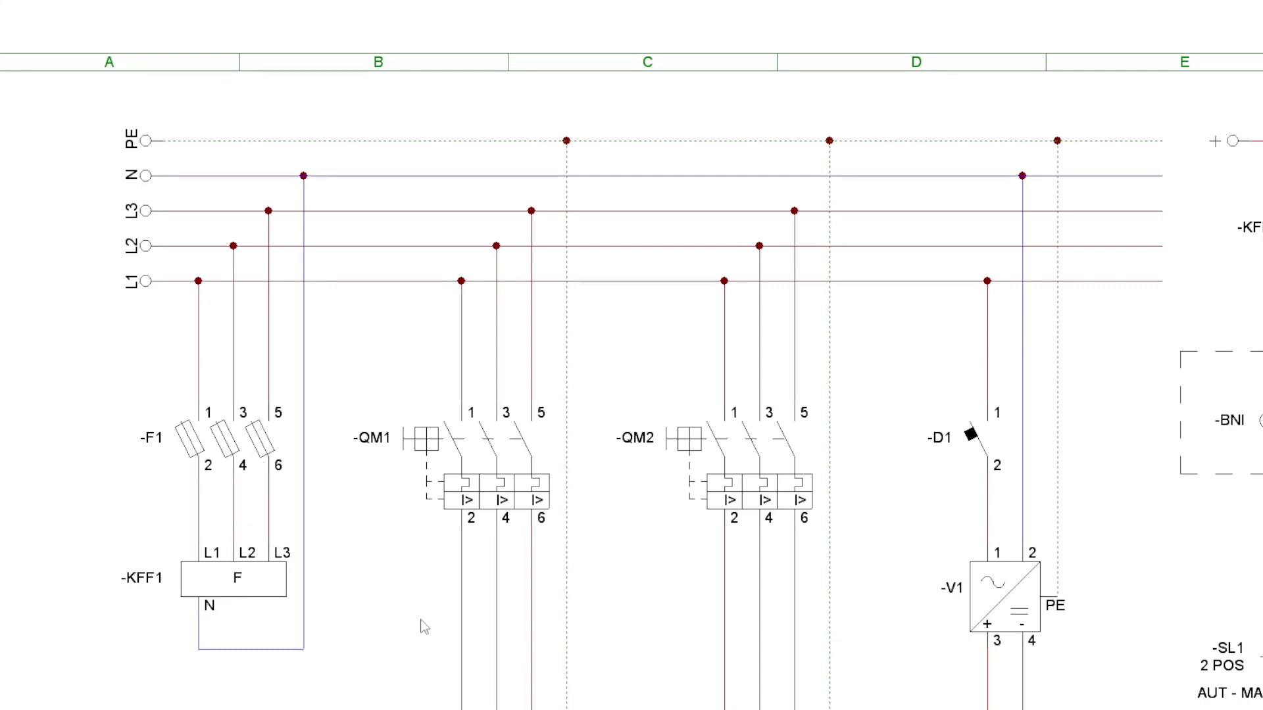
scroll(521, 468, "down", 1)
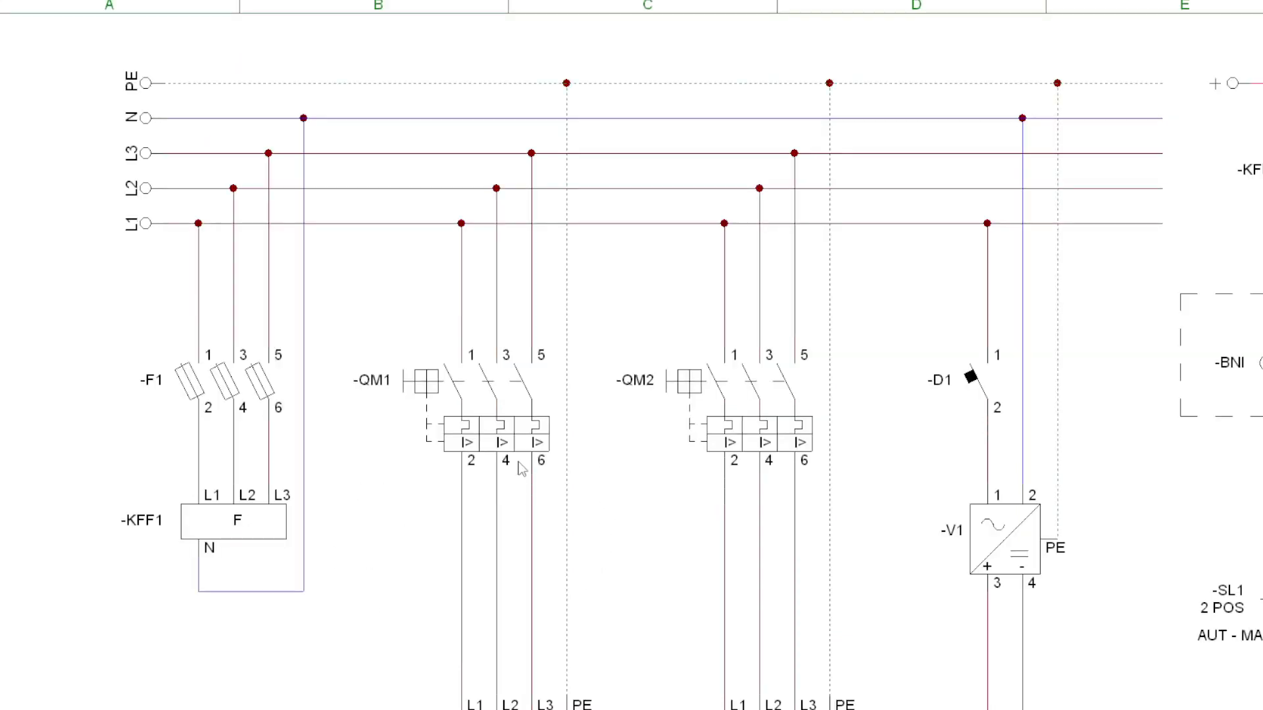
scroll(466, 310, "down", 1)
scroll(527, 253, "up", 1)
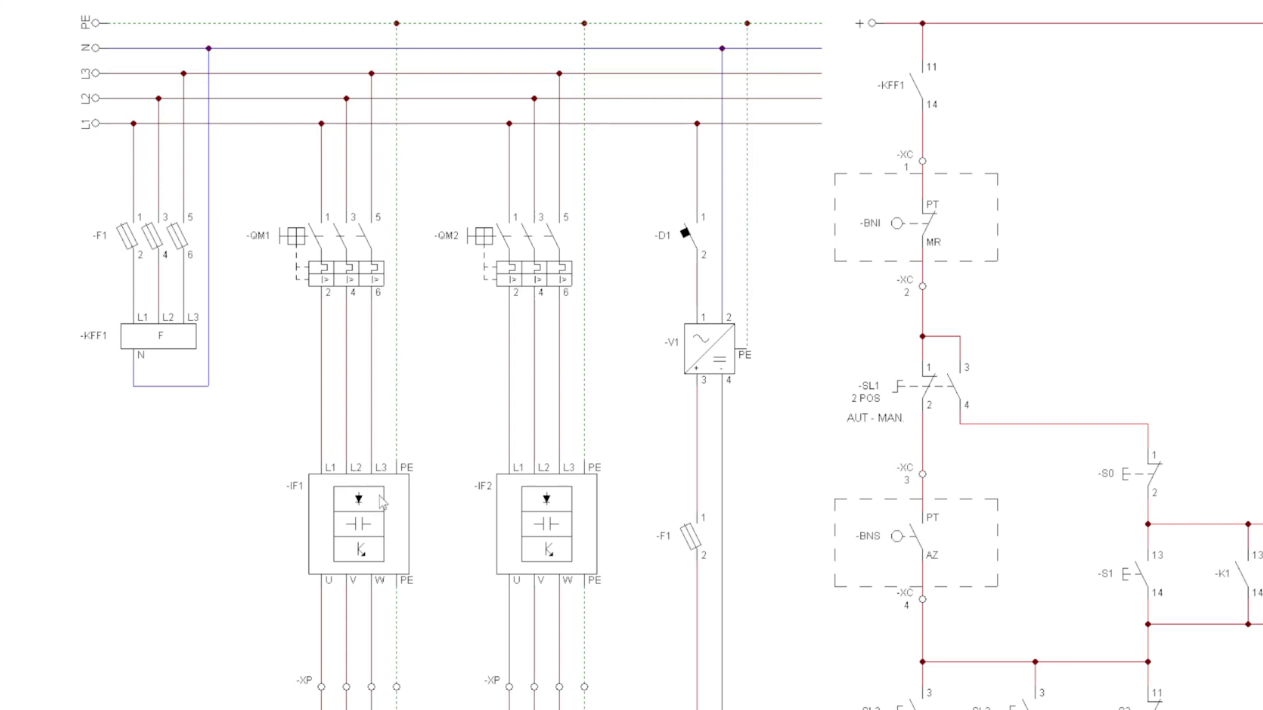
scroll(382, 502, "down", 2)
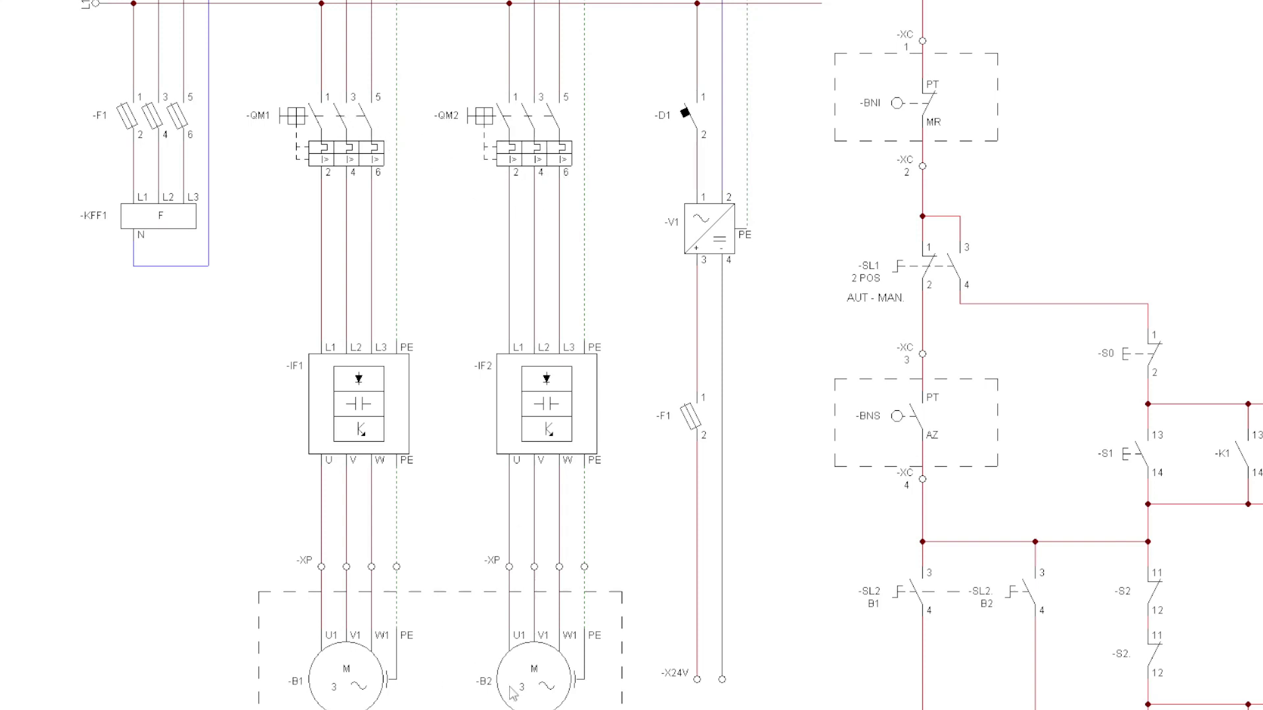
scroll(515, 639, "down", 1)
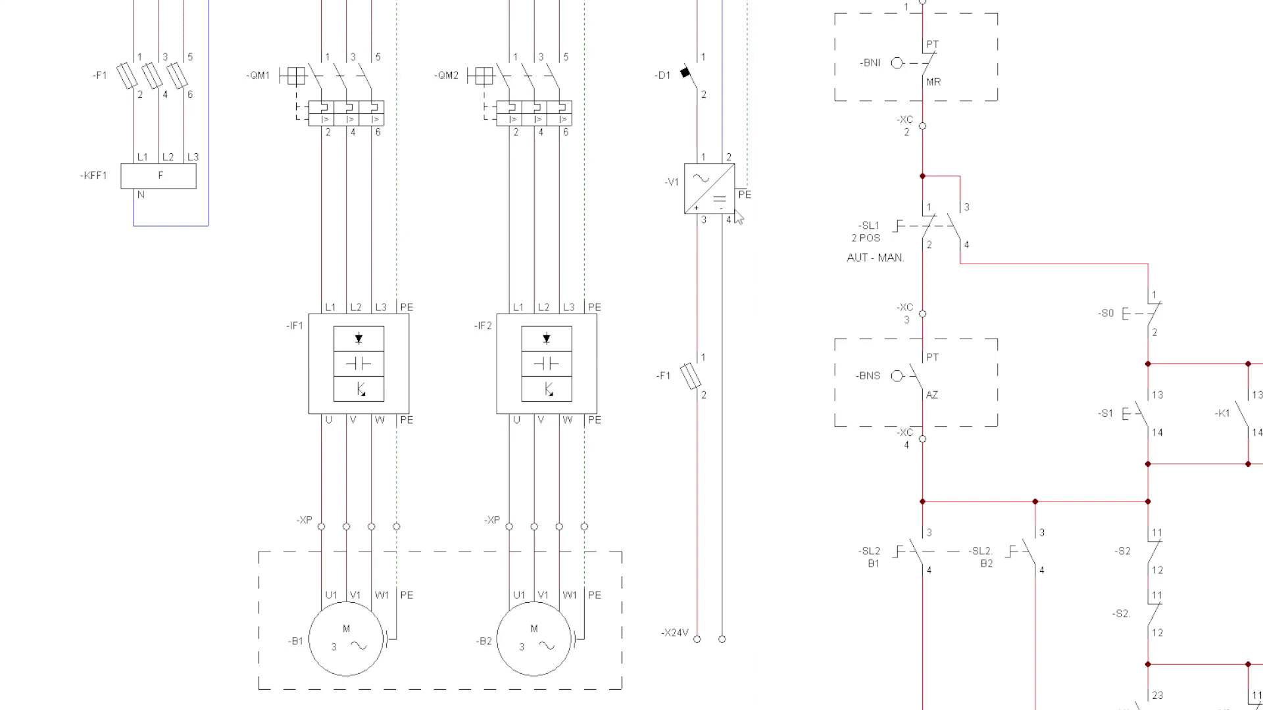
scroll(737, 214, "up", 3)
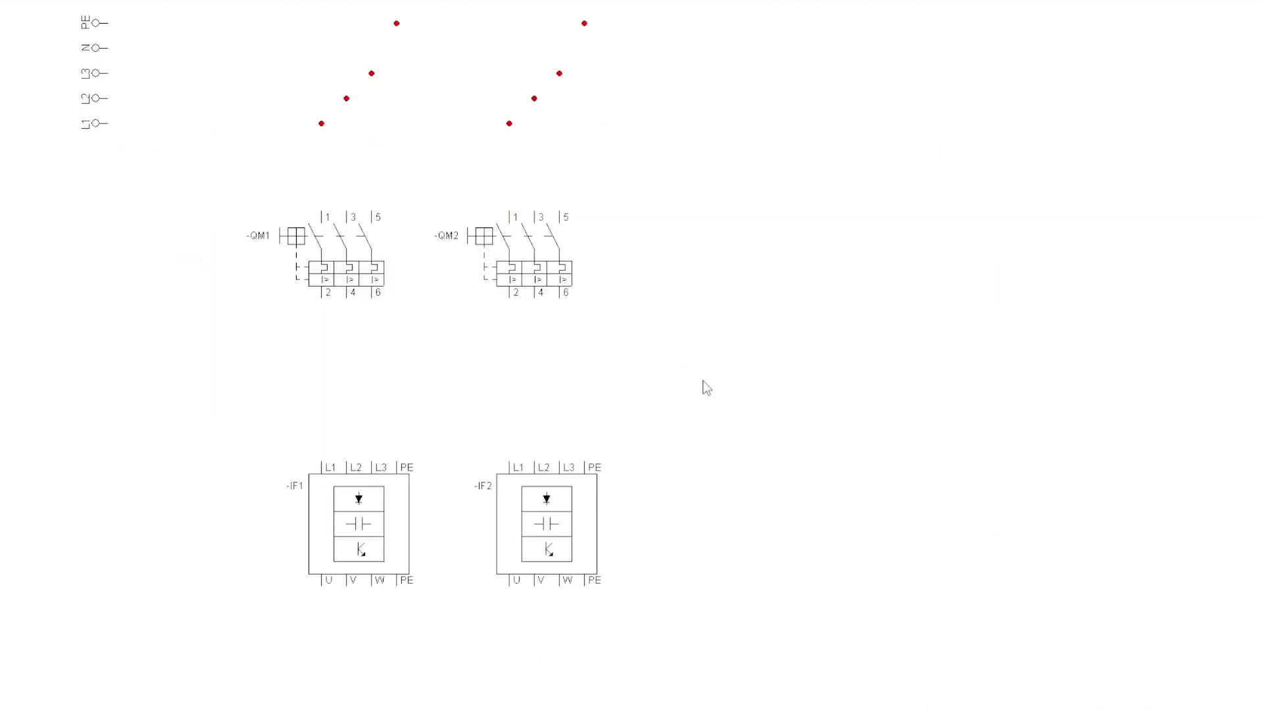
scroll(707, 385, "down", 3)
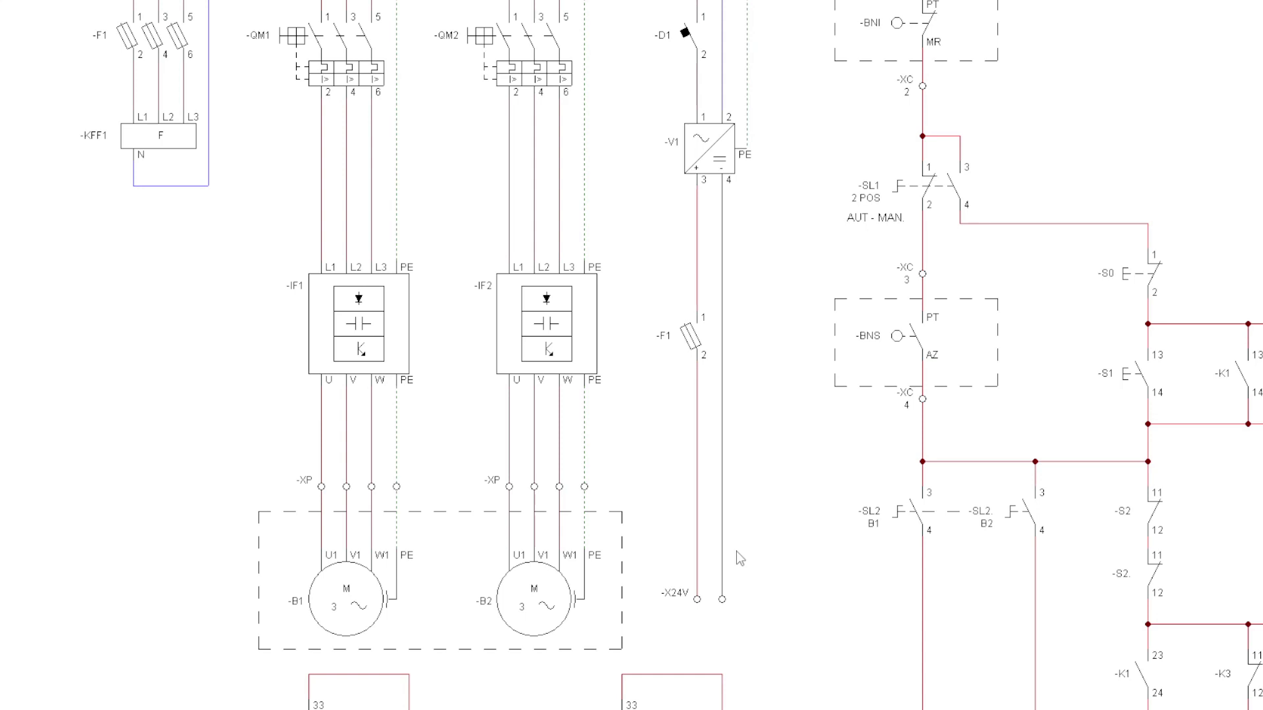
scroll(863, 516, "down", 1)
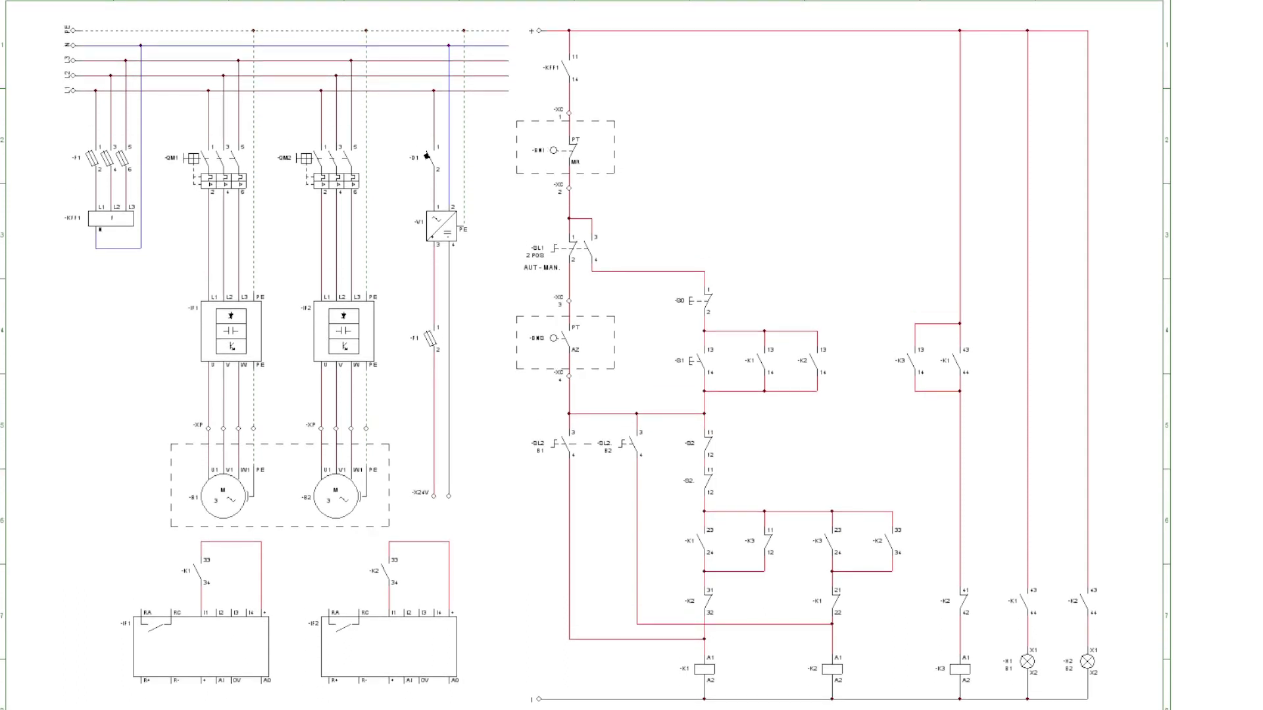
Step: Close fuses F1, switch on D1 for 24 V, and actuate BNS to energize K1 and K3
left_click(118, 161)
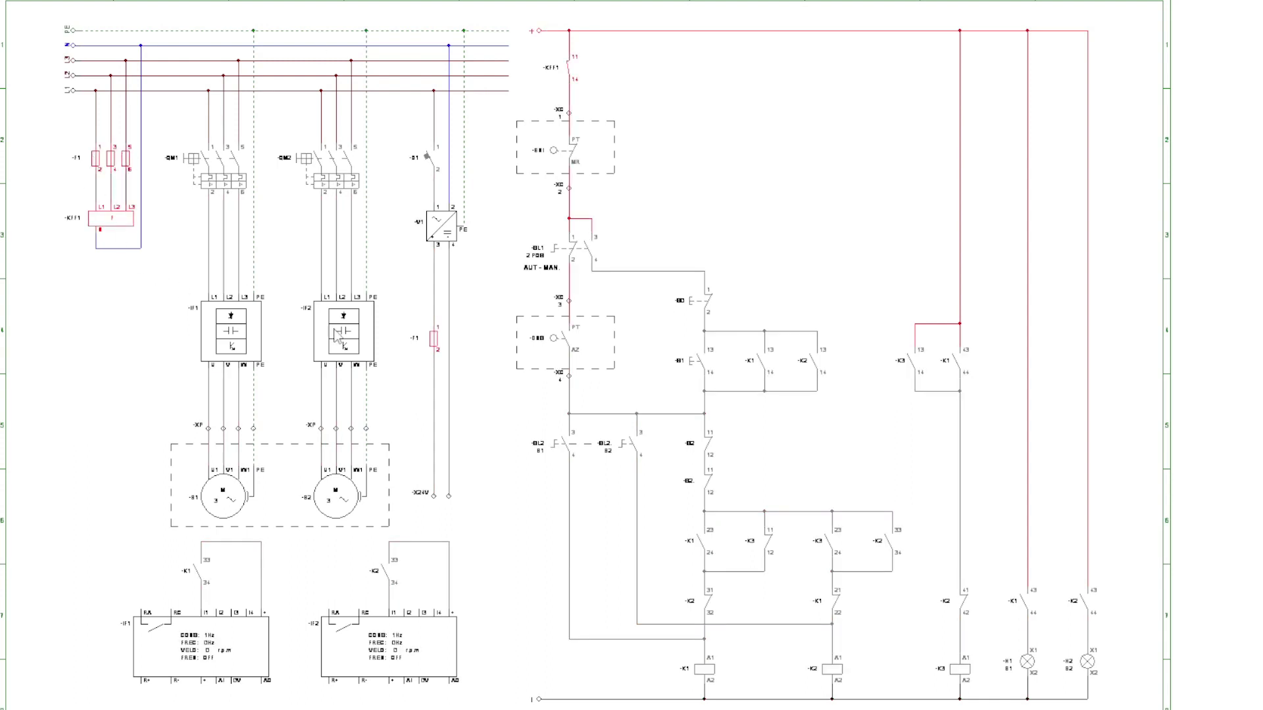
left_click(433, 161)
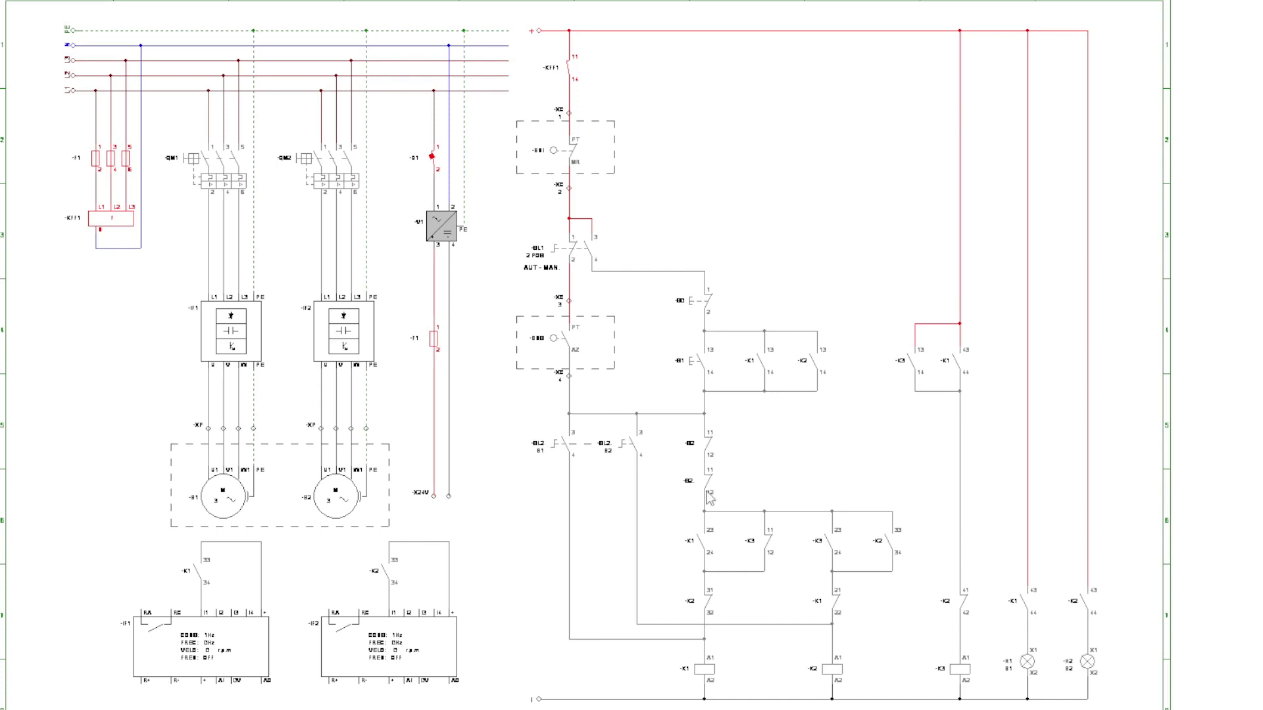
left_click(570, 349)
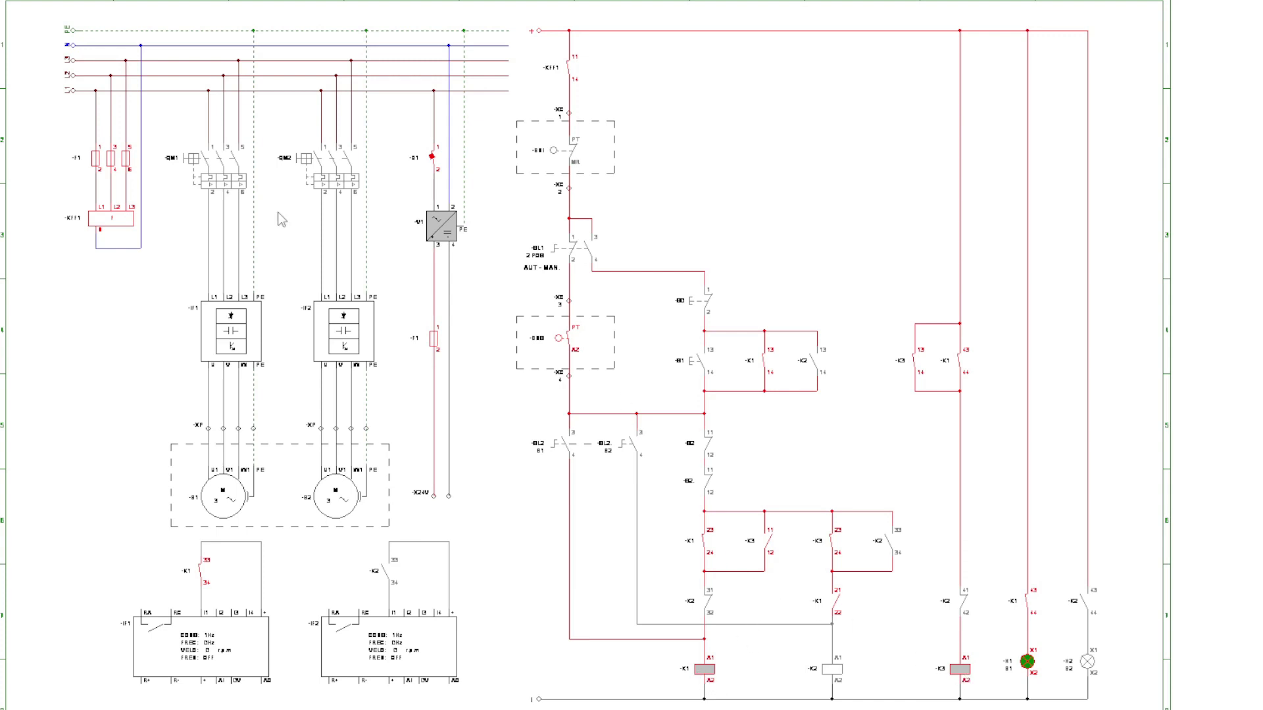
Step: Close breakers QM1 and QM2 to feed drives IF1 and IF2, then inspect the drives
left_click(225, 161)
left_click(321, 160)
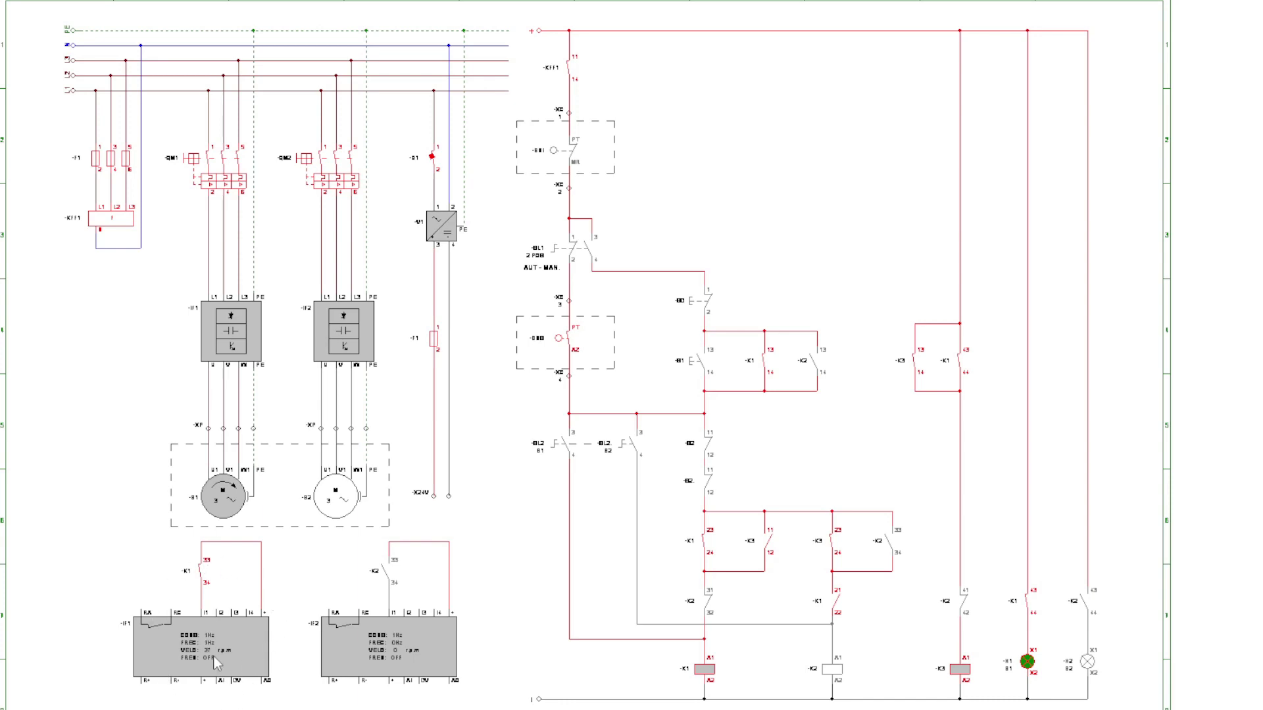
scroll(203, 657, "up", 2)
scroll(315, 365, "down", 2)
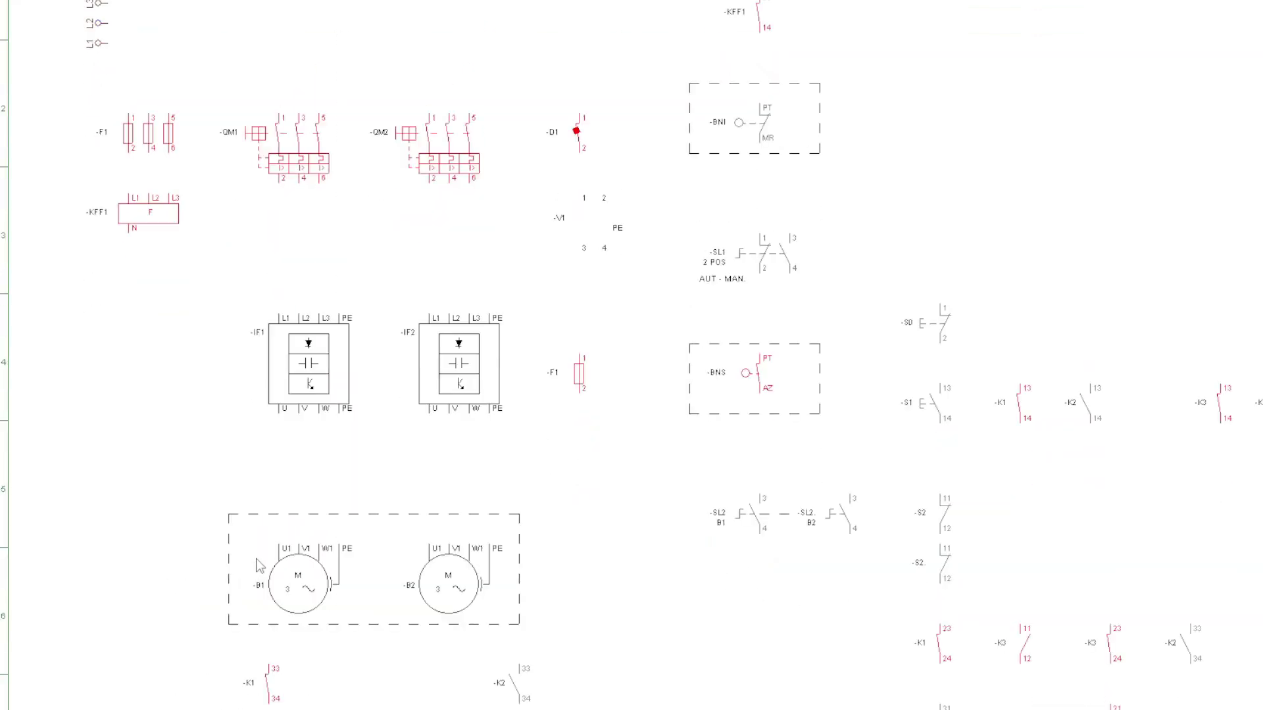
scroll(315, 365, "down", 2)
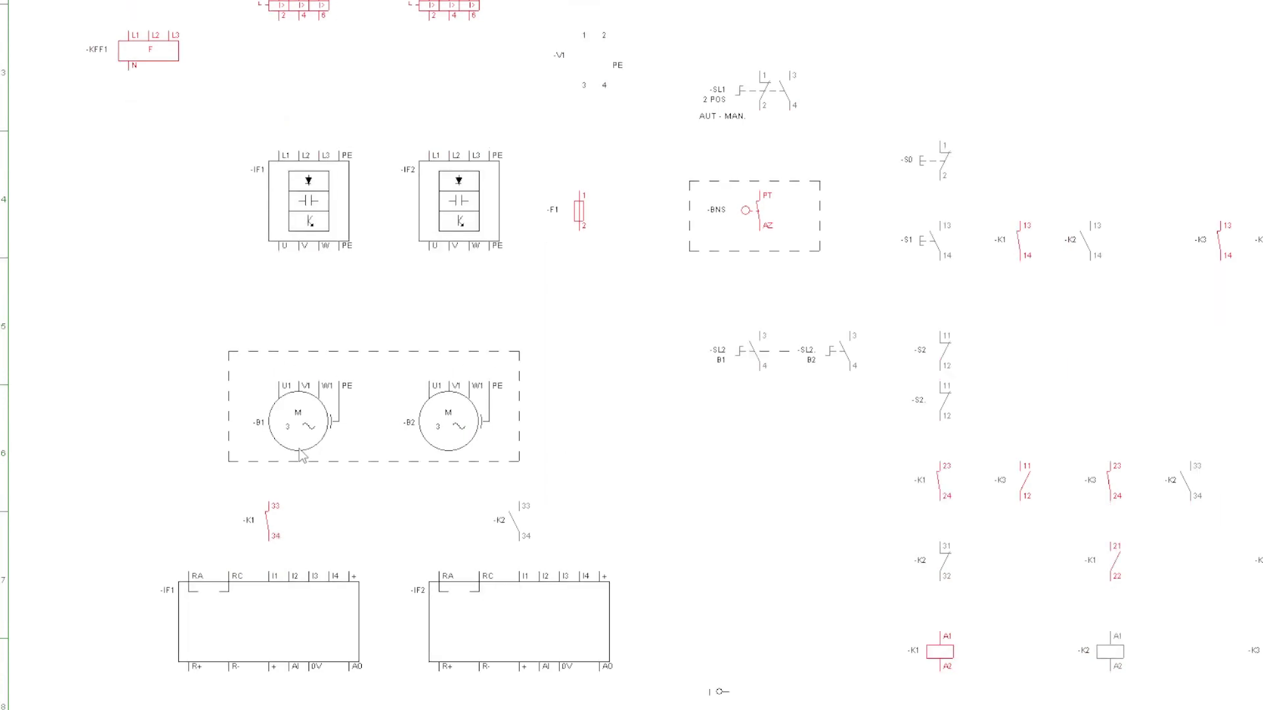
scroll(351, 214, "up", 2)
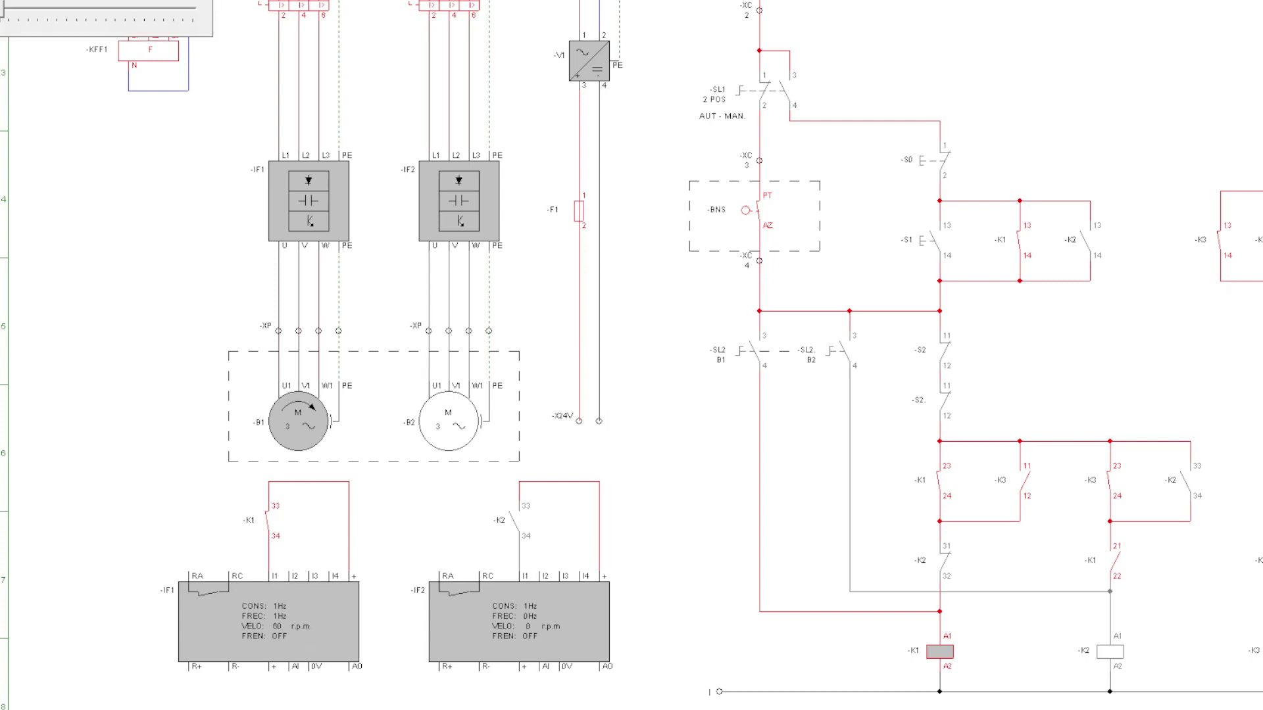
Step: Raise drive IF1's frequency setpoint to 60 Hz
left_click_drag(296, 150, 348, 170)
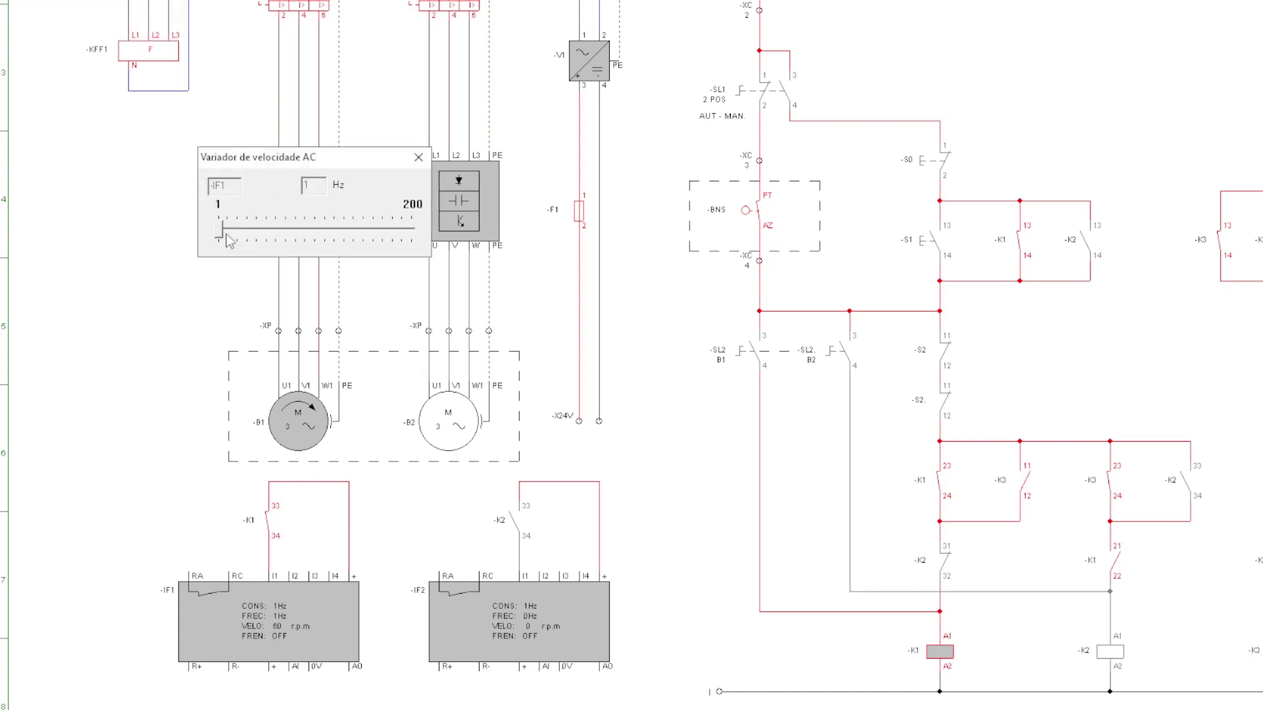
left_click_drag(223, 240, 277, 239)
mouse_move(349, 162)
left_mouse_down()
mouse_move(244, 195)
mouse_move(183, 272)
mouse_move(198, 187)
left_mouse_up()
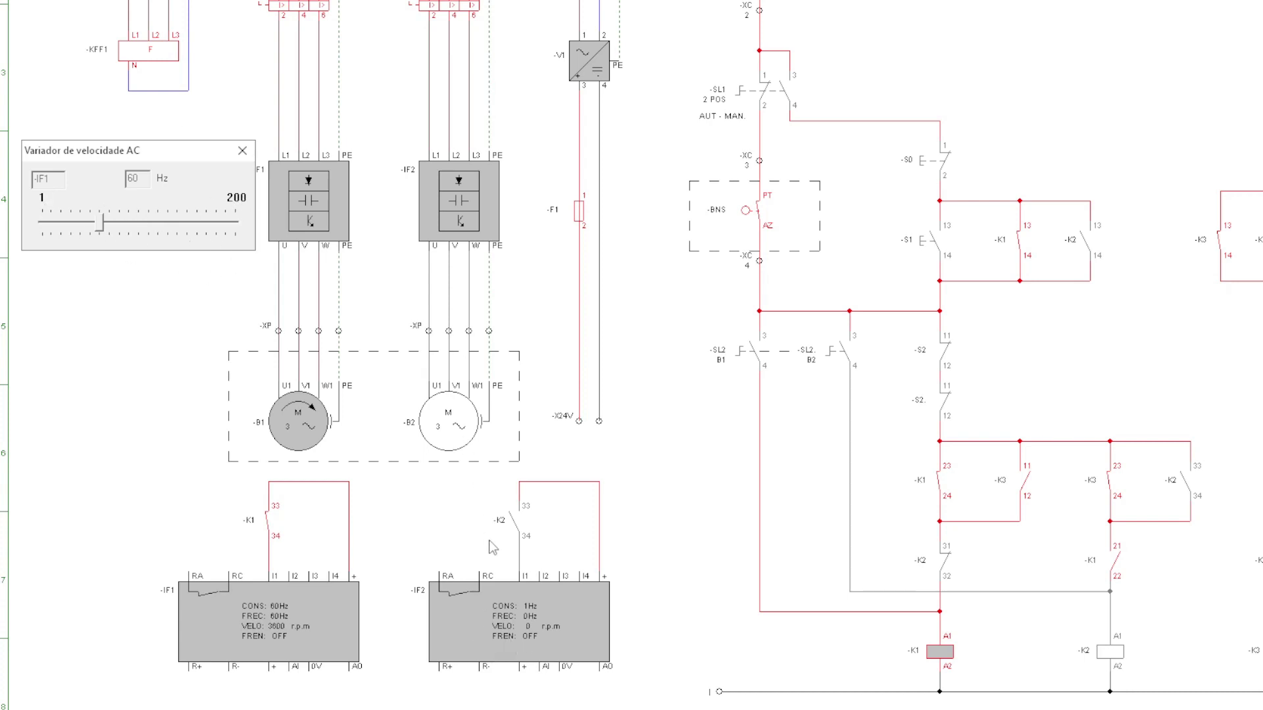
left_click(511, 606)
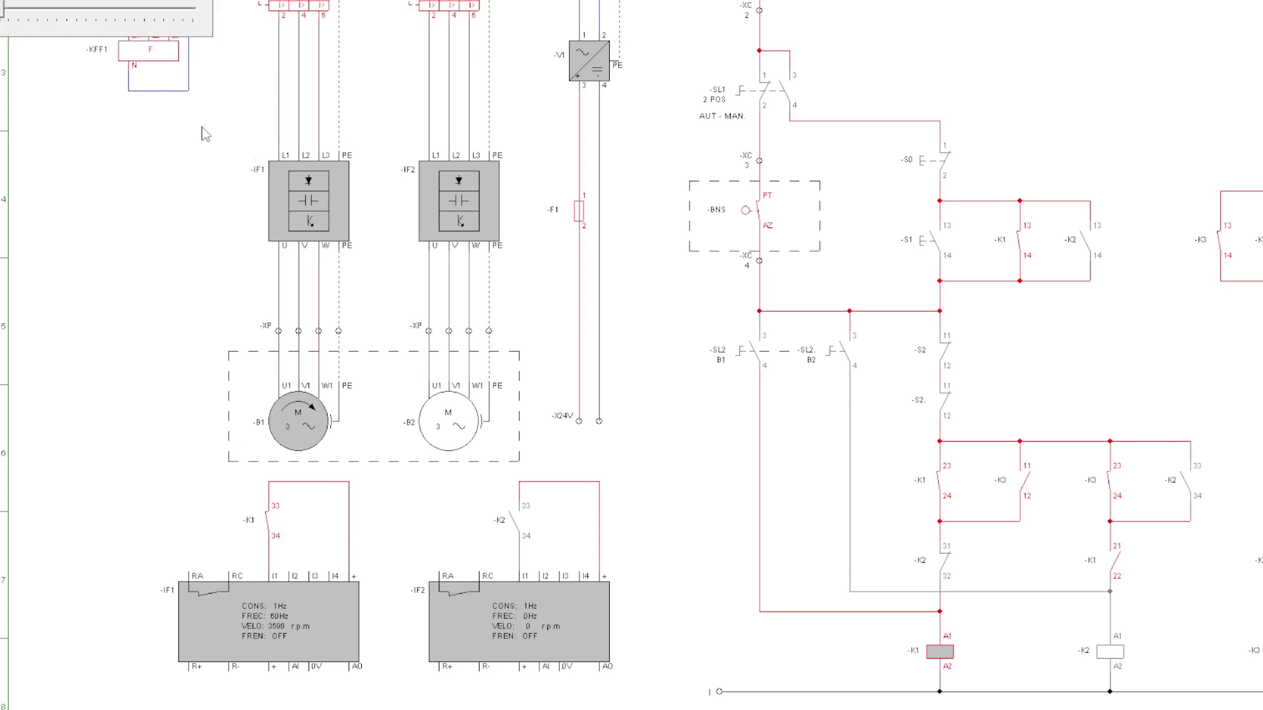
Step: Give IF2 a 60 Hz setpoint, then cycle the BNS sensor so K1 drops out
left_click_drag(161, 24, 176, 165)
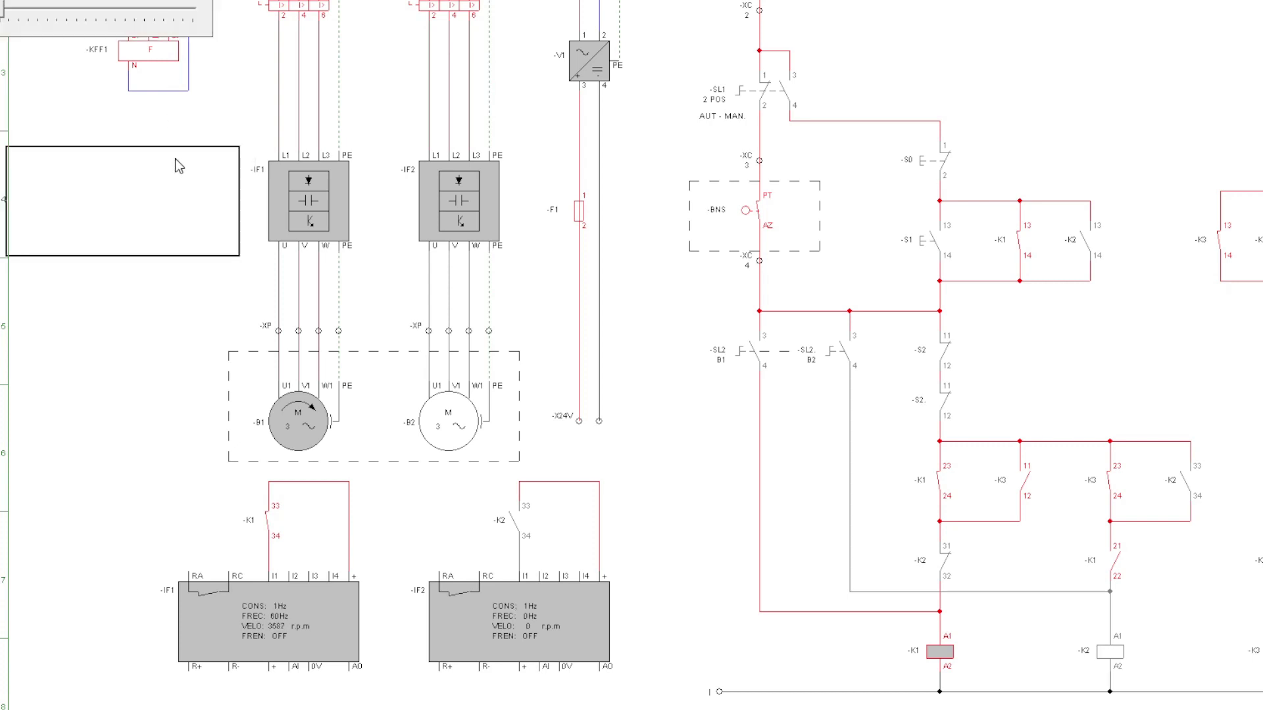
left_click(181, 192)
key("Return")
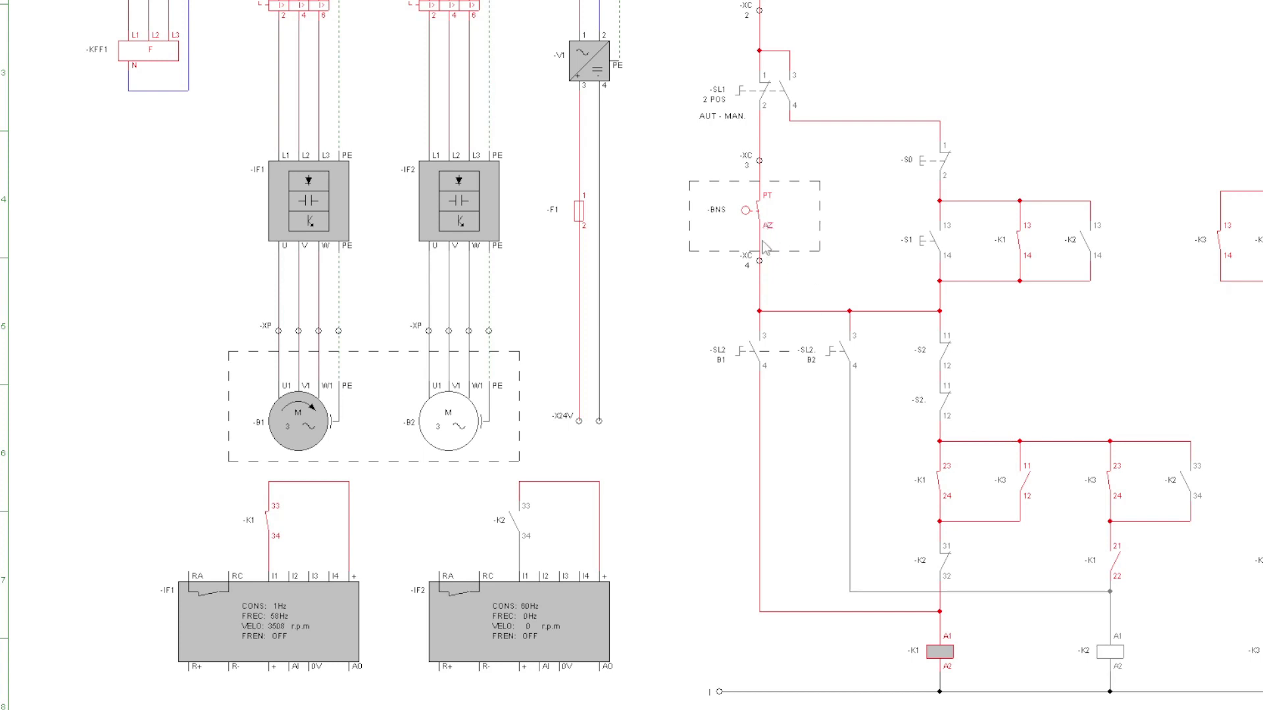
left_click(746, 209)
left_click(756, 225)
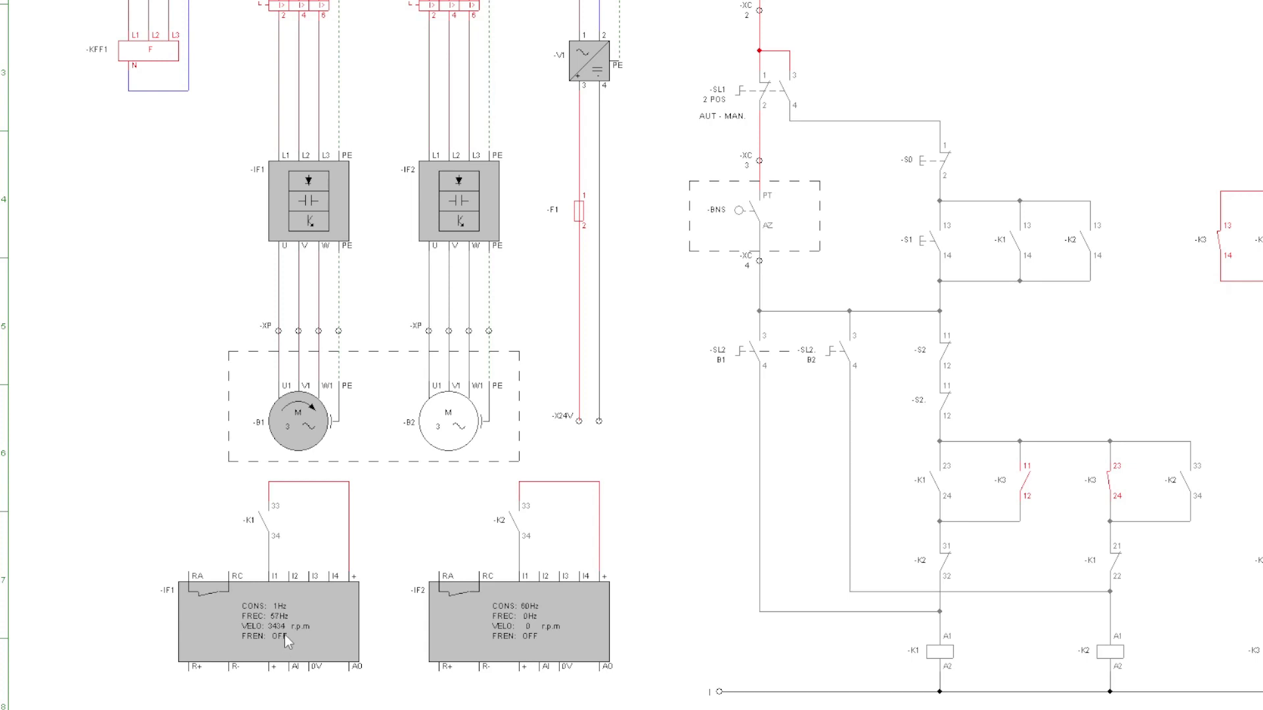
Step: Actuate BNS to energize K2 for motor B2 and nudge IF2's speed reference up slightly
scroll(289, 632, "up", 2)
scroll(309, 651, "down", 2)
scroll(329, 665, "up", 3)
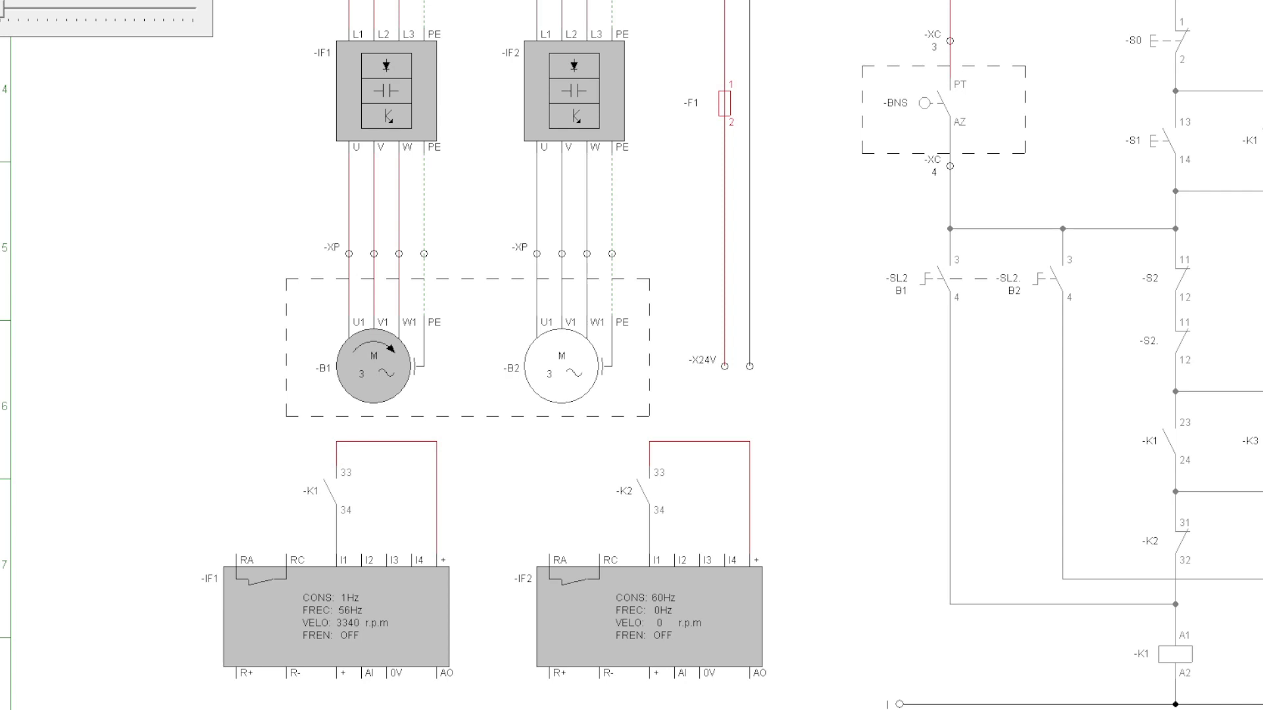
left_click(946, 116)
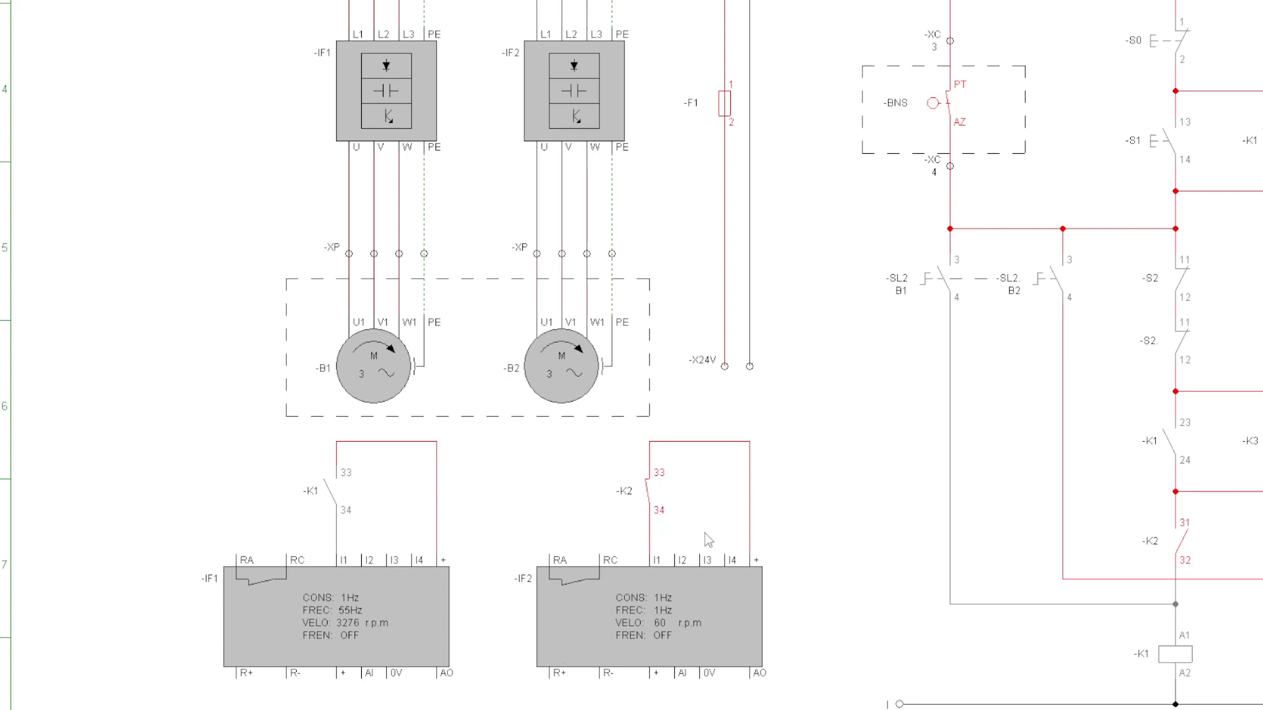
left_click(646, 626)
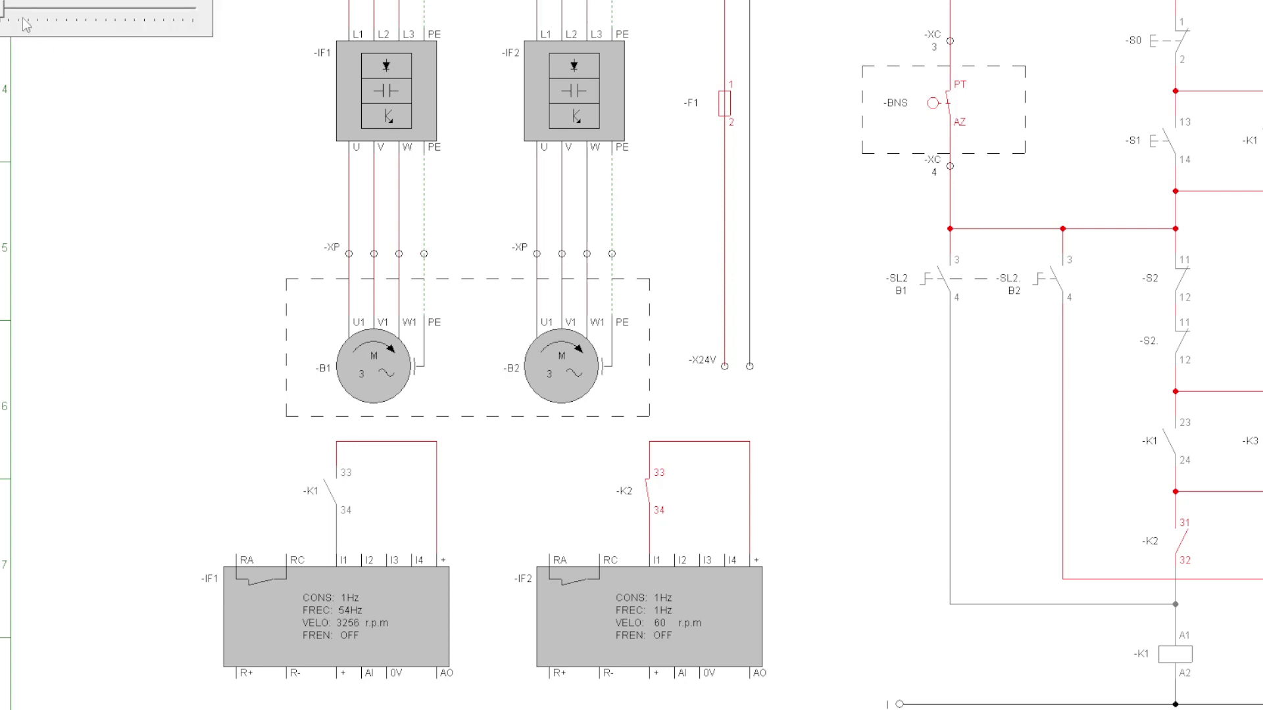
left_click_drag(4, 20, 56, 20)
Step: Stop the simulation and give IF1 a 60 Hz maximum frequency with 3 s acceleration and deceleration ramps
key("Escape")
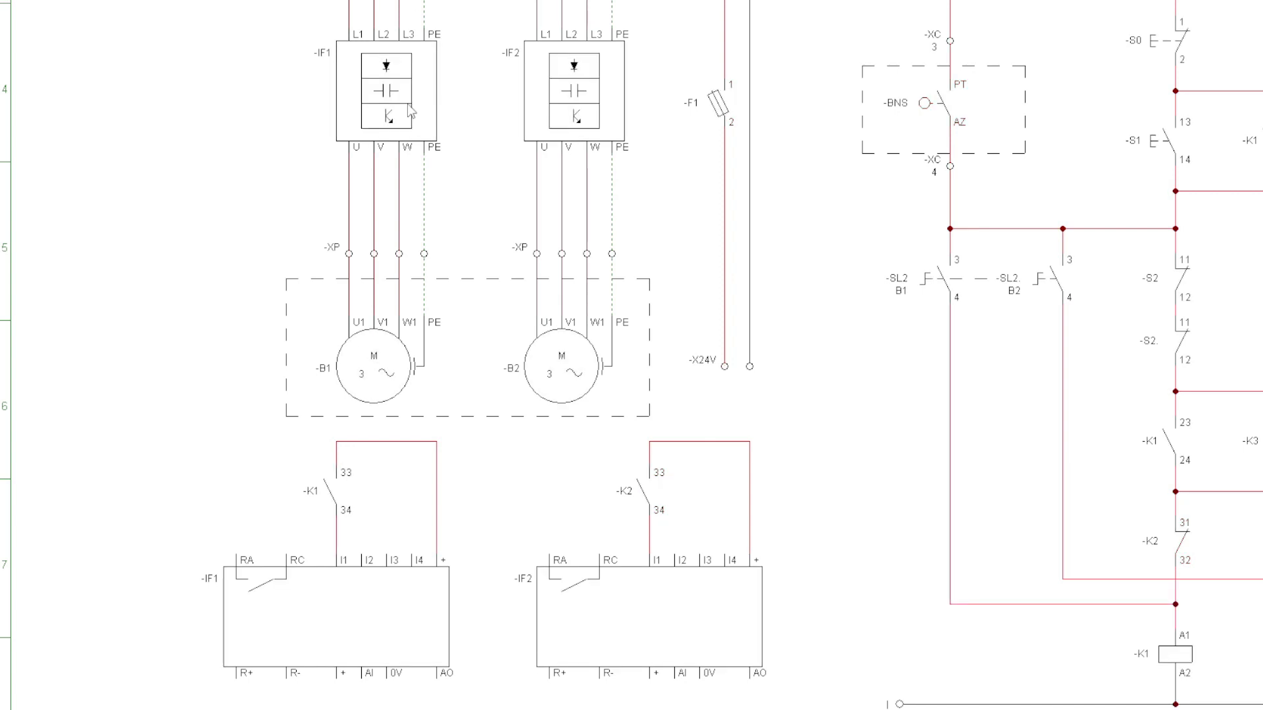
double_click(390, 623)
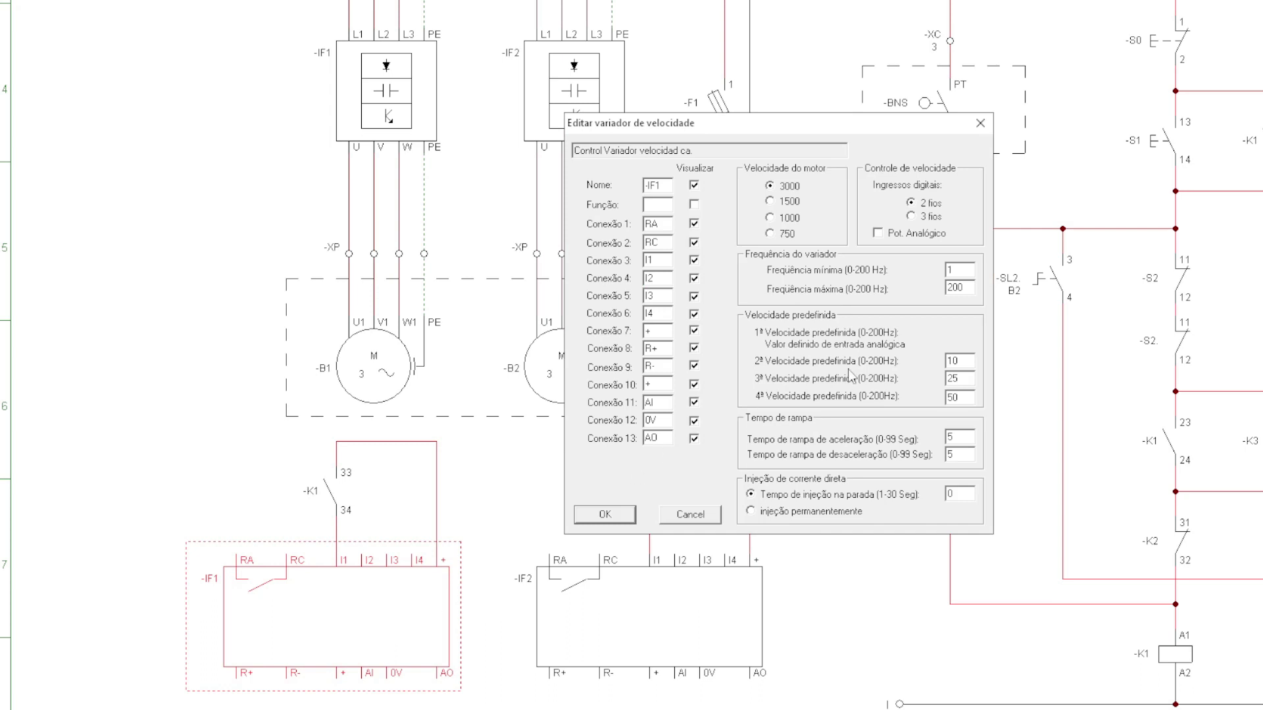
left_click_drag(969, 289, 942, 289)
type("6")
type("0")
double_click(958, 439)
type("3")
double_click(950, 454)
type("3")
key("Return")
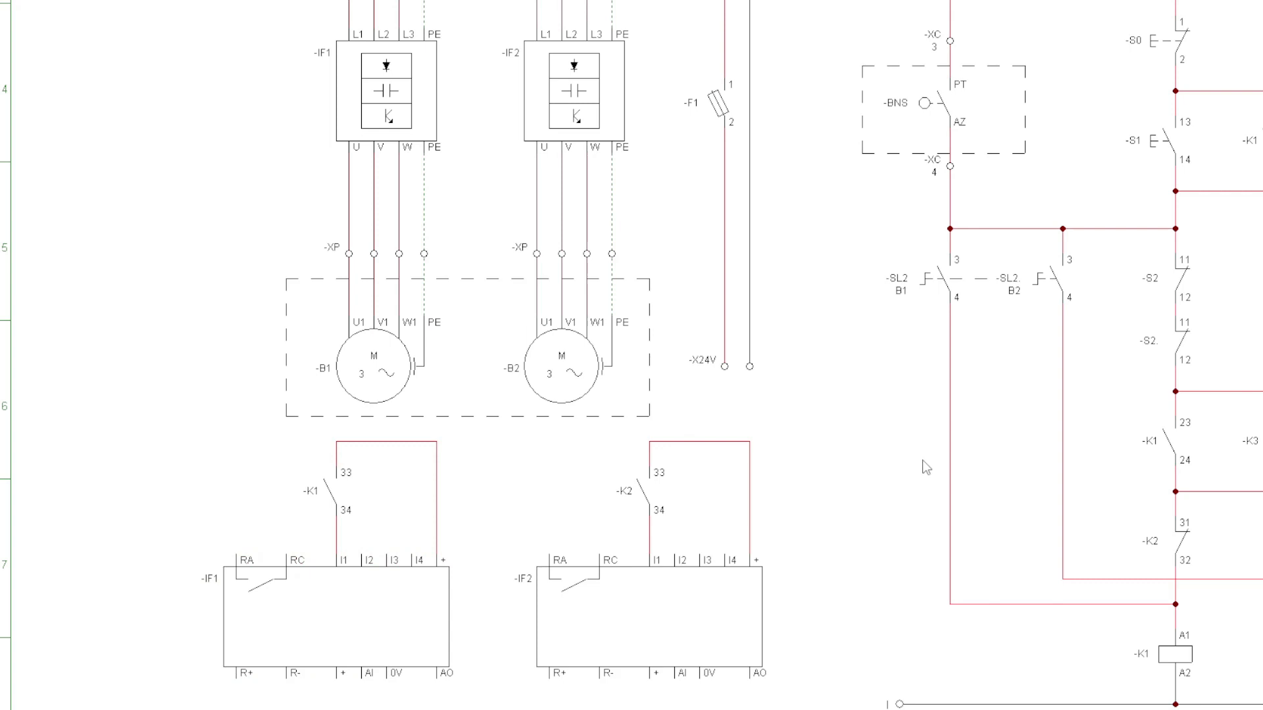
Step: Set drive IF2's maximum frequency to 60 Hz and select its acceleration ramp time
double_click(732, 628)
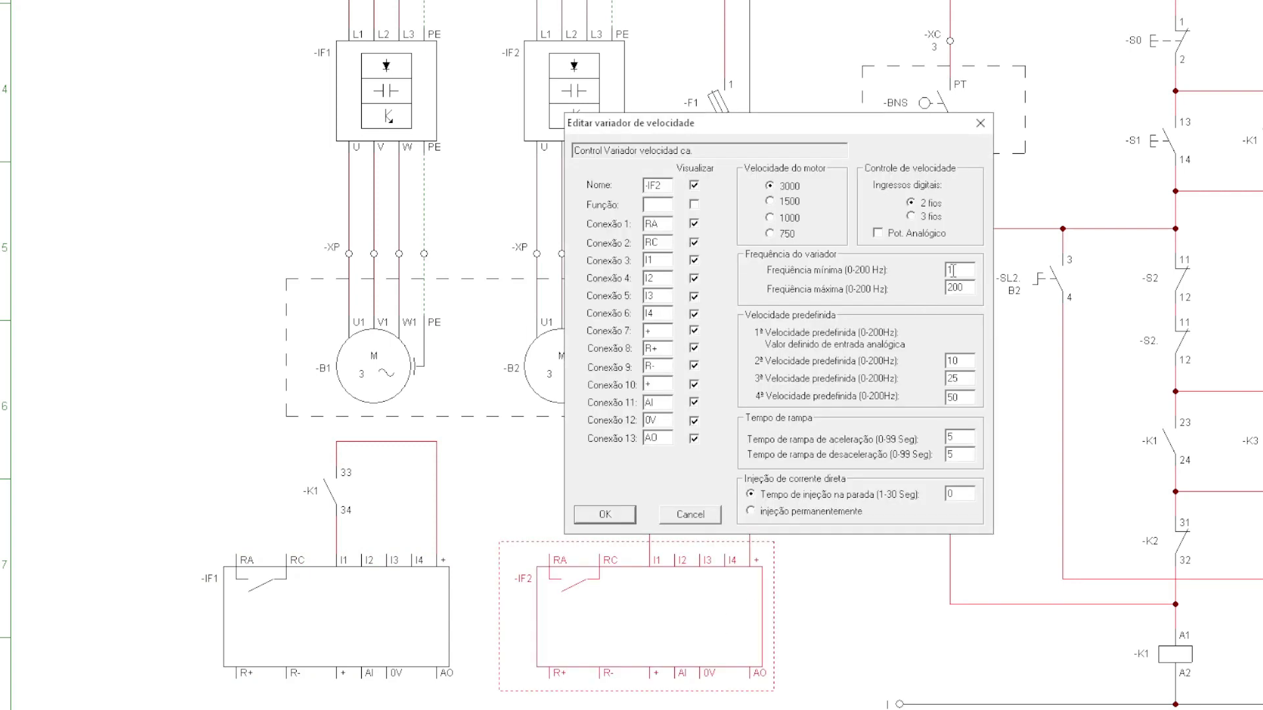
double_click(967, 286)
type("6")
type("0")
double_click(958, 436)
Step: Enter 3 s for IF2's ramp time, apply IF2's settings, and return to the drives in simulation
type("3")
key("Tab")
key("Return")
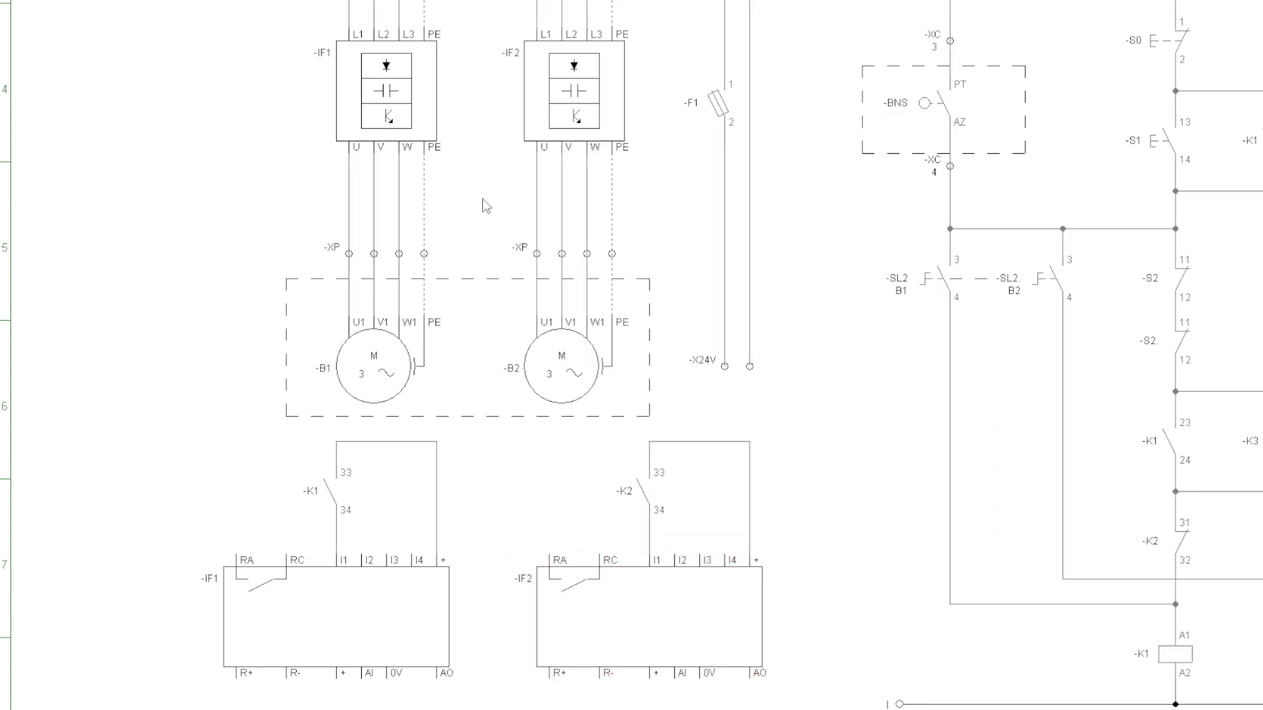
scroll(696, 191, "up", 3)
scroll(696, 191, "up", 2)
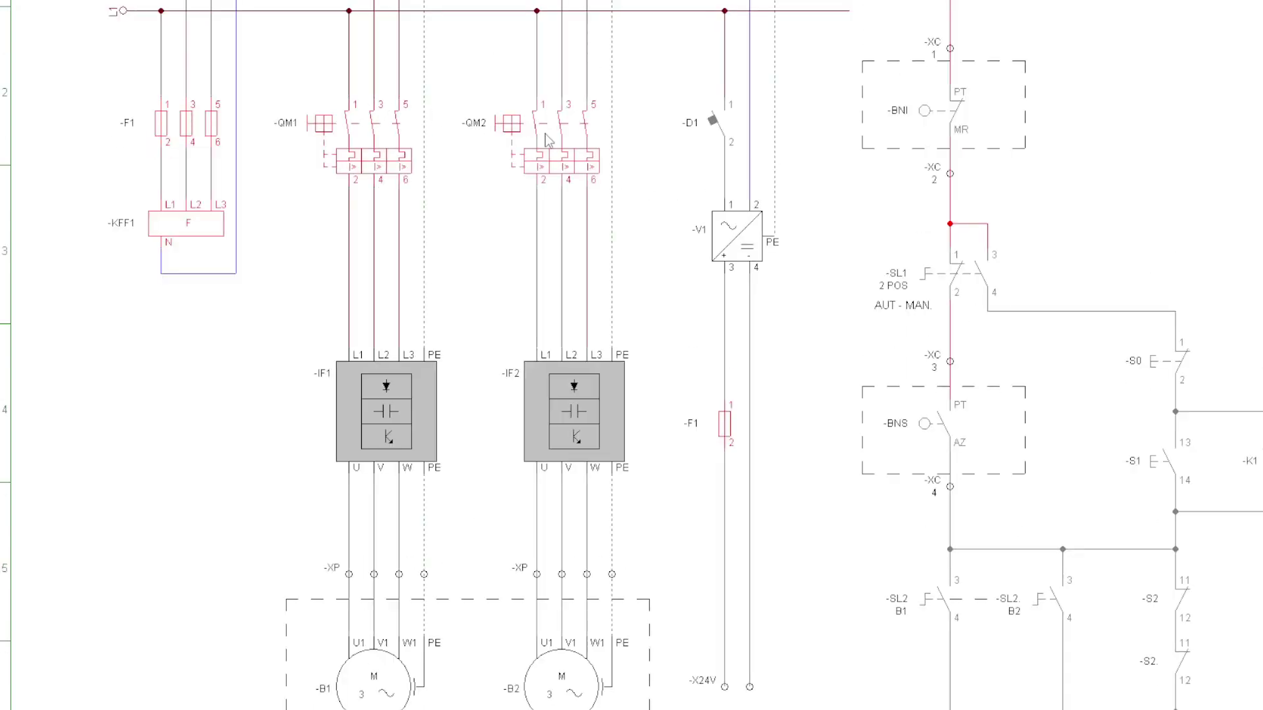
scroll(630, 205, "down", 2)
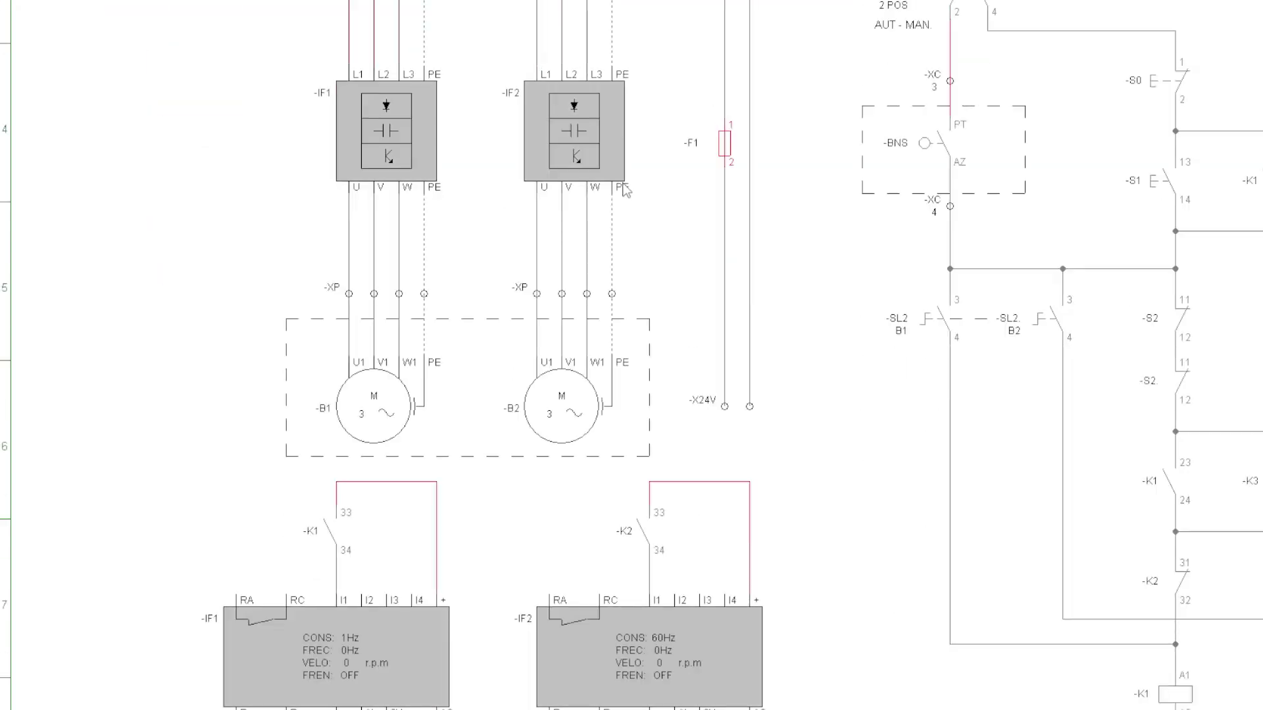
scroll(630, 201, "down", 1)
Step: Close -BNS to start motor B1 and drag IF1's speed reference up to 60 Hz
left_click(931, 64)
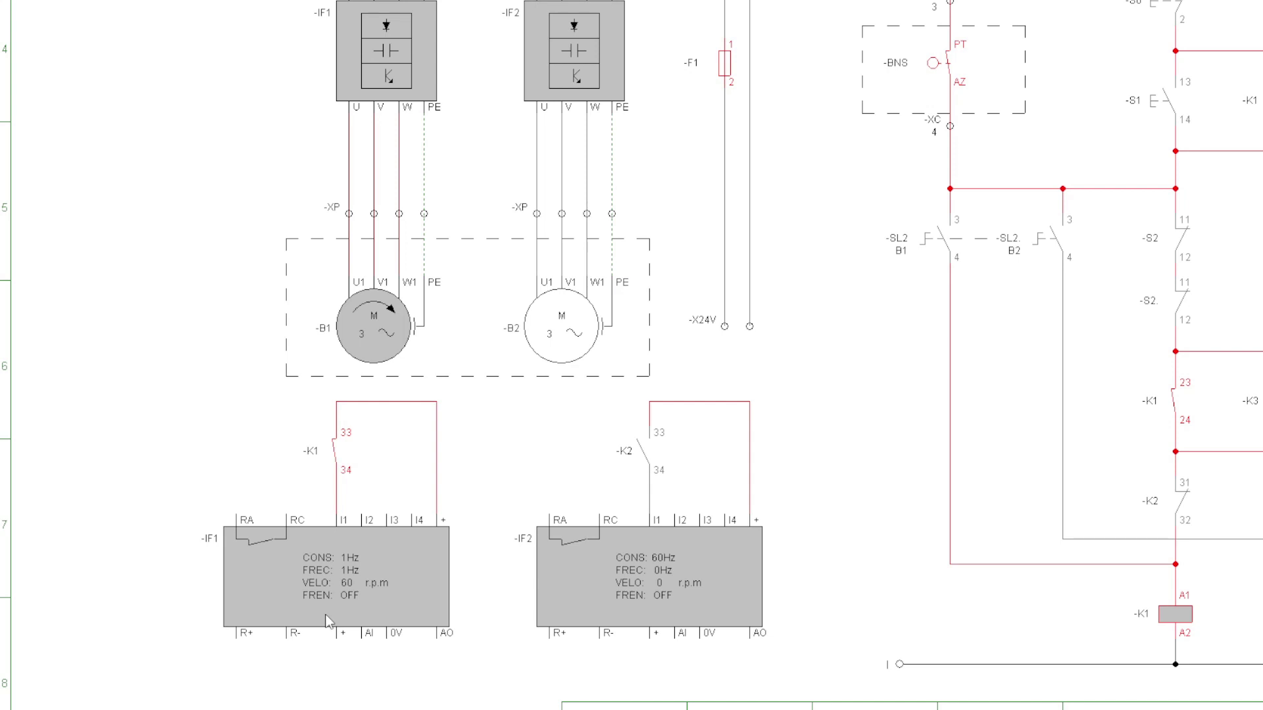
left_click(349, 569)
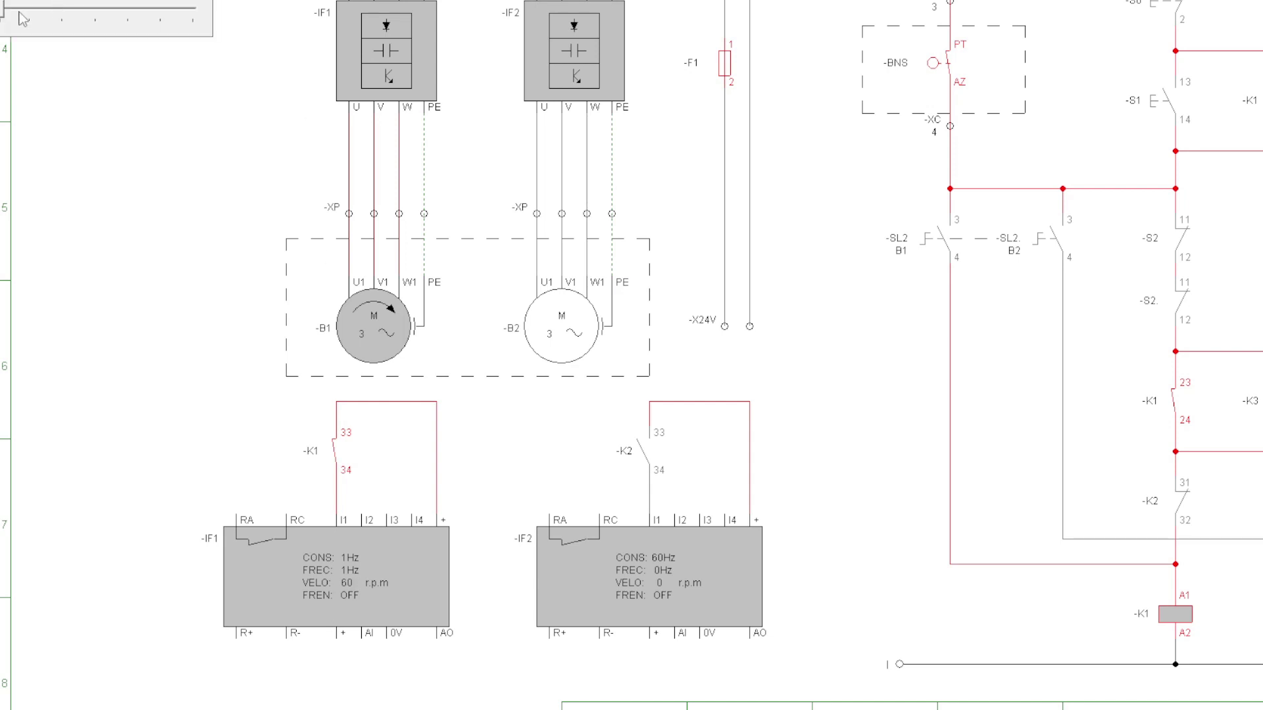
left_click_drag(6, 19, 196, 18)
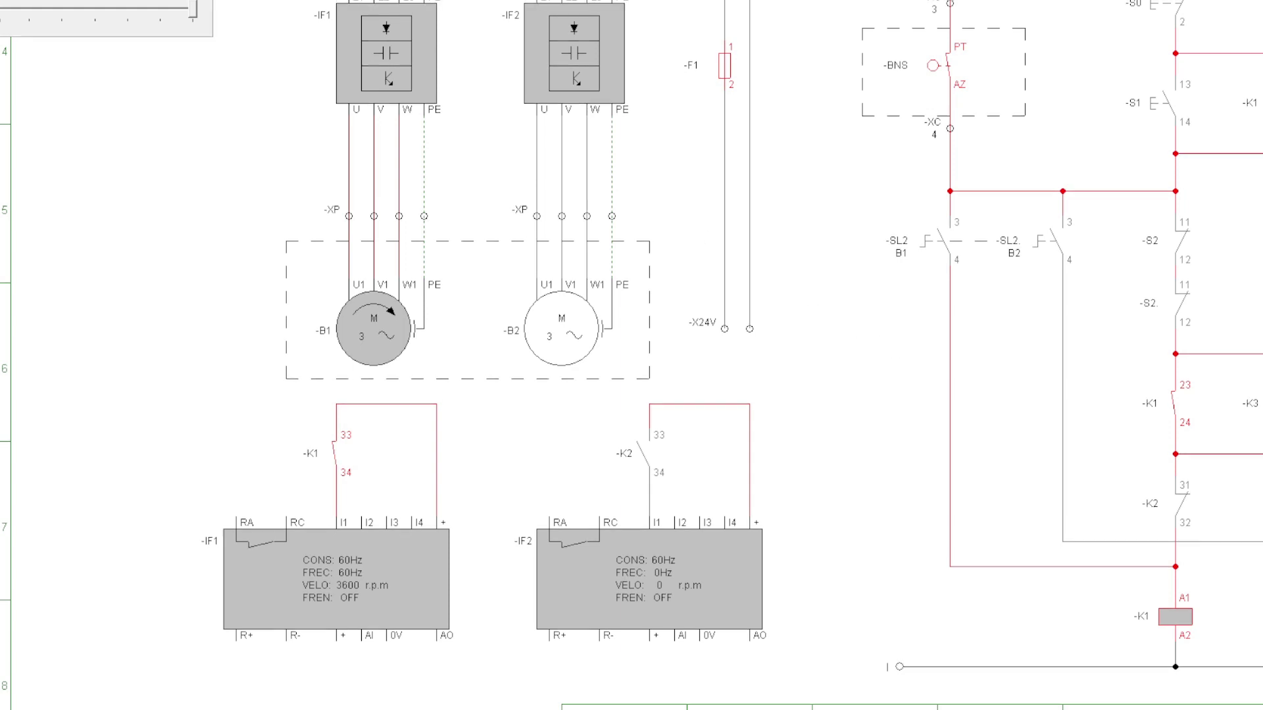
scroll(1079, 150, "up", 1)
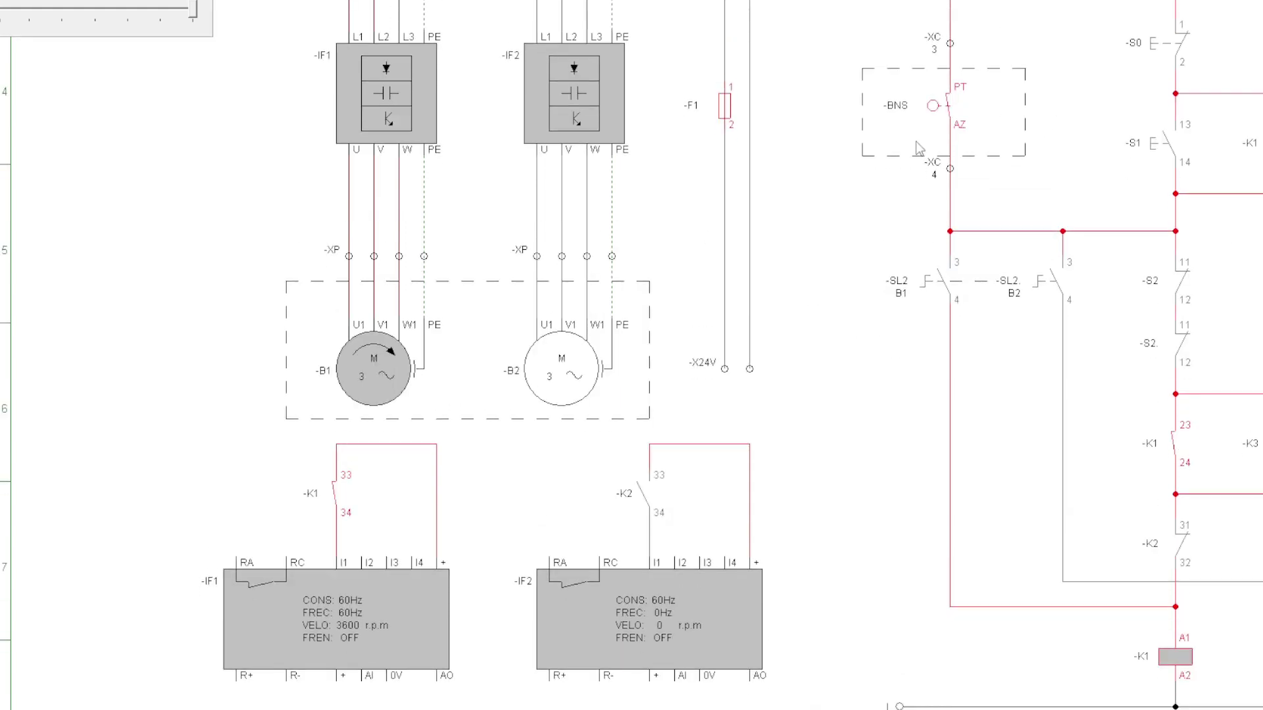
Step: Open -BNS to stop B1, close it again for K2, and raise IF2's speed reference to 60 Hz
left_click(942, 117)
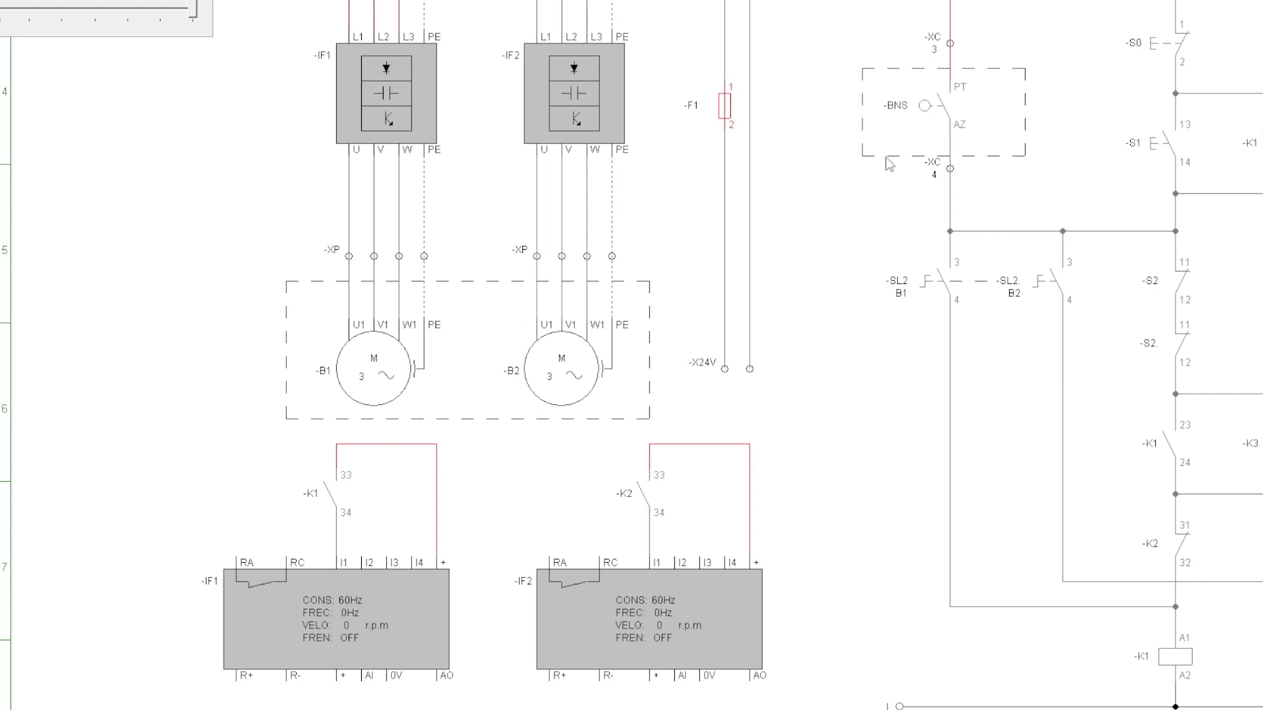
left_click(940, 118)
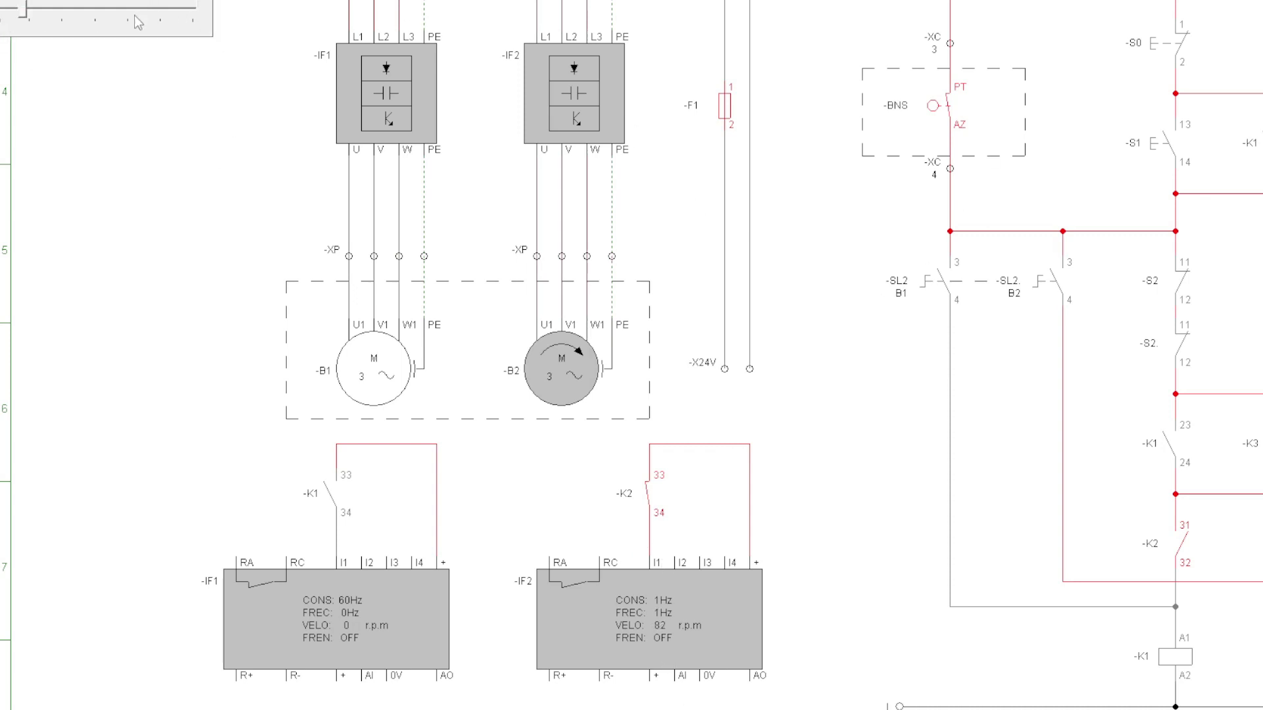
left_click_drag(8, 10, 225, 23)
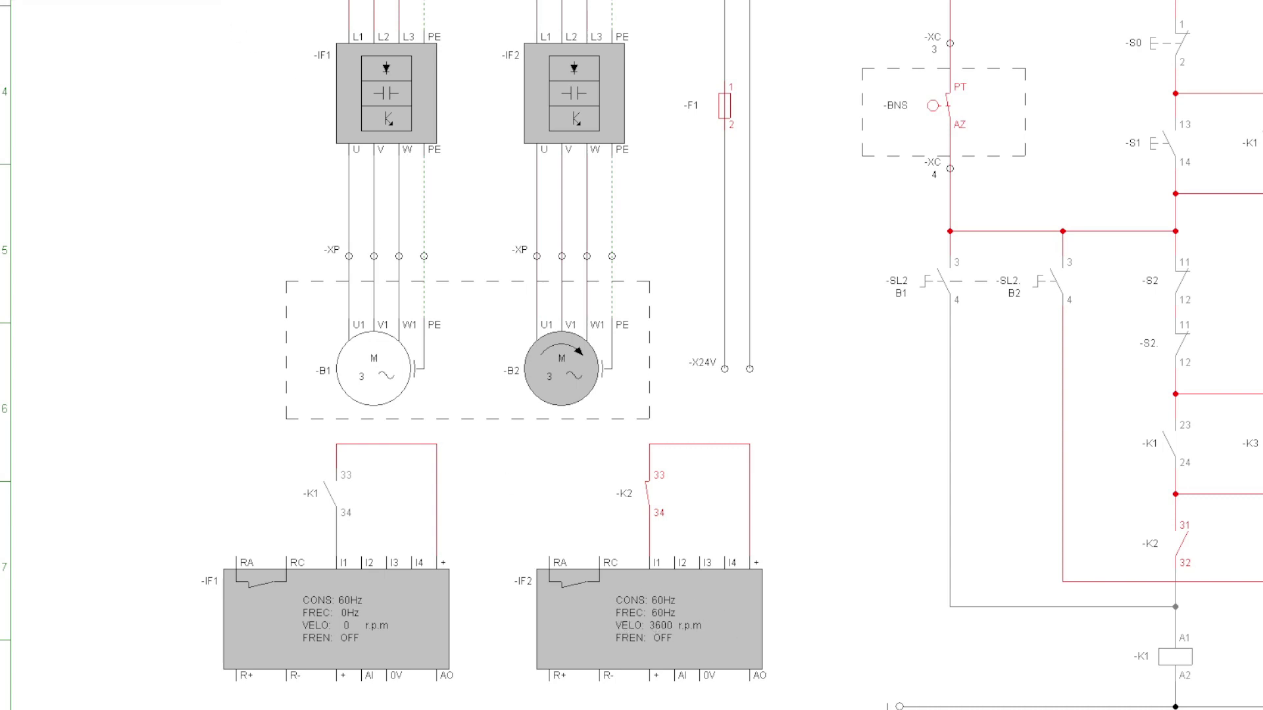
Step: Set drive IF2's minimum frequency to 10 Hz
double_click(647, 631)
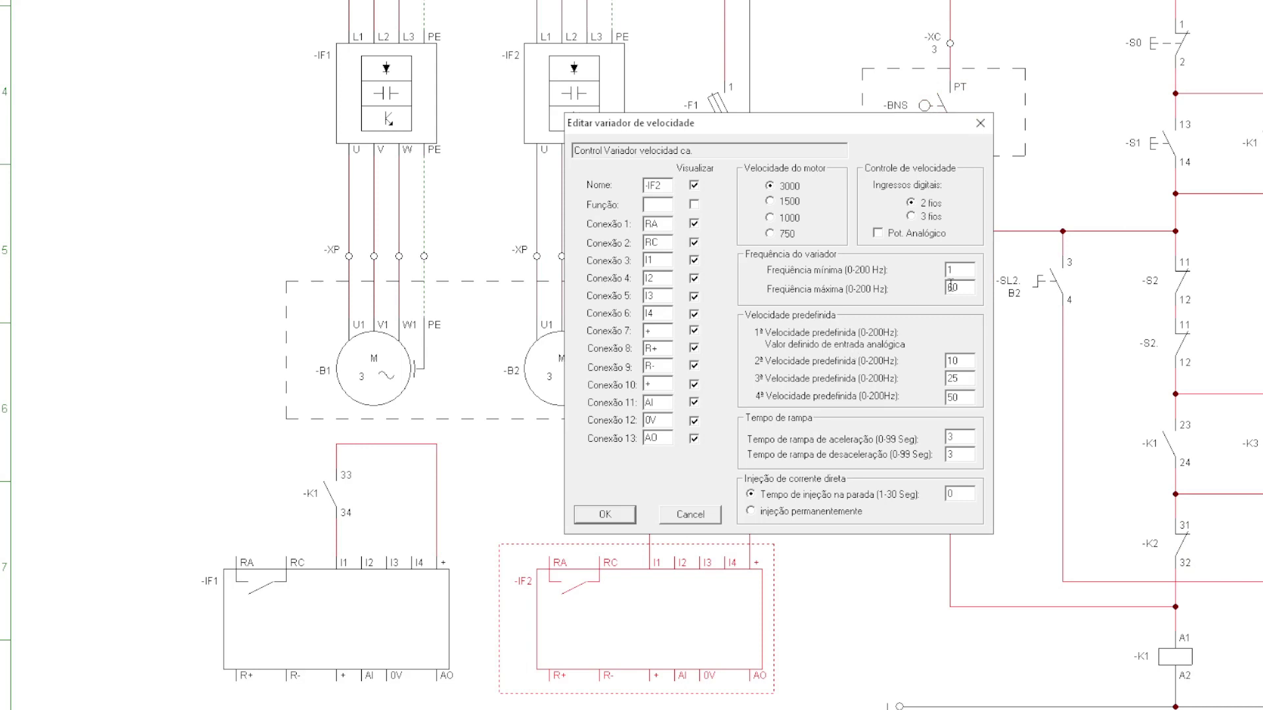
left_click_drag(975, 266, 946, 268)
type("10")
key("Return")
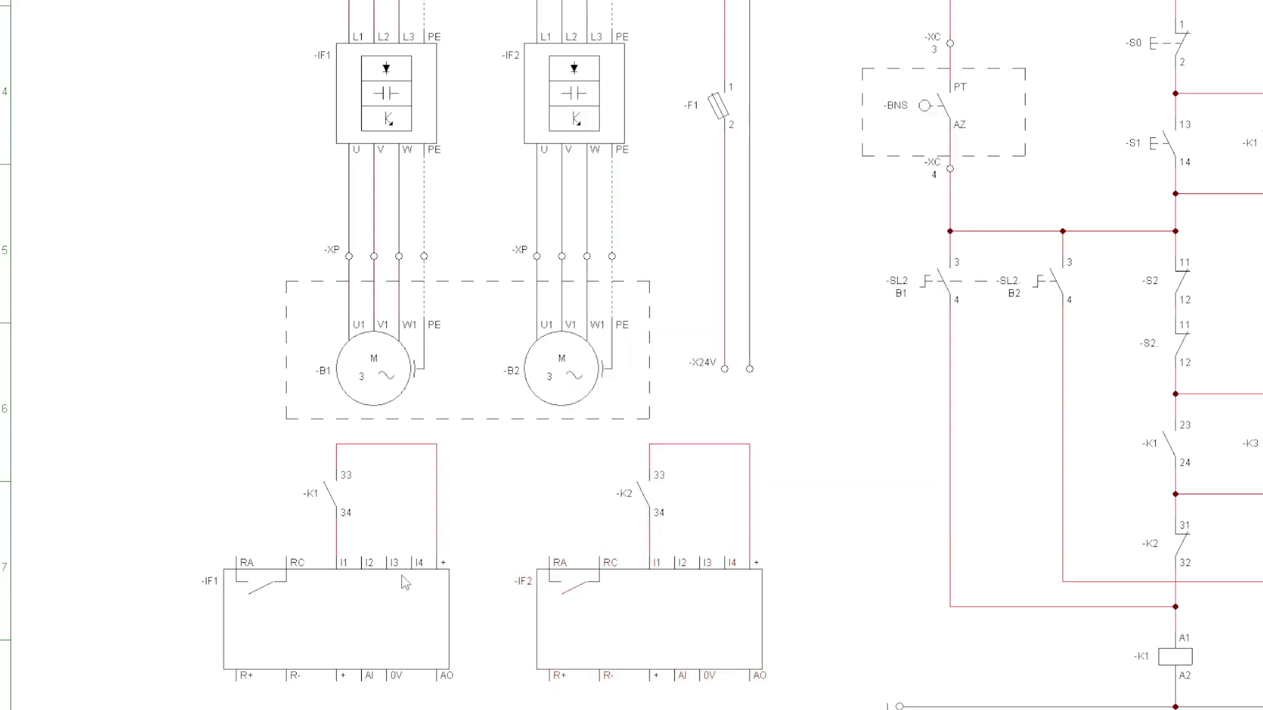
Step: Set drive IF1's minimum frequency to 10 Hz
double_click(347, 618)
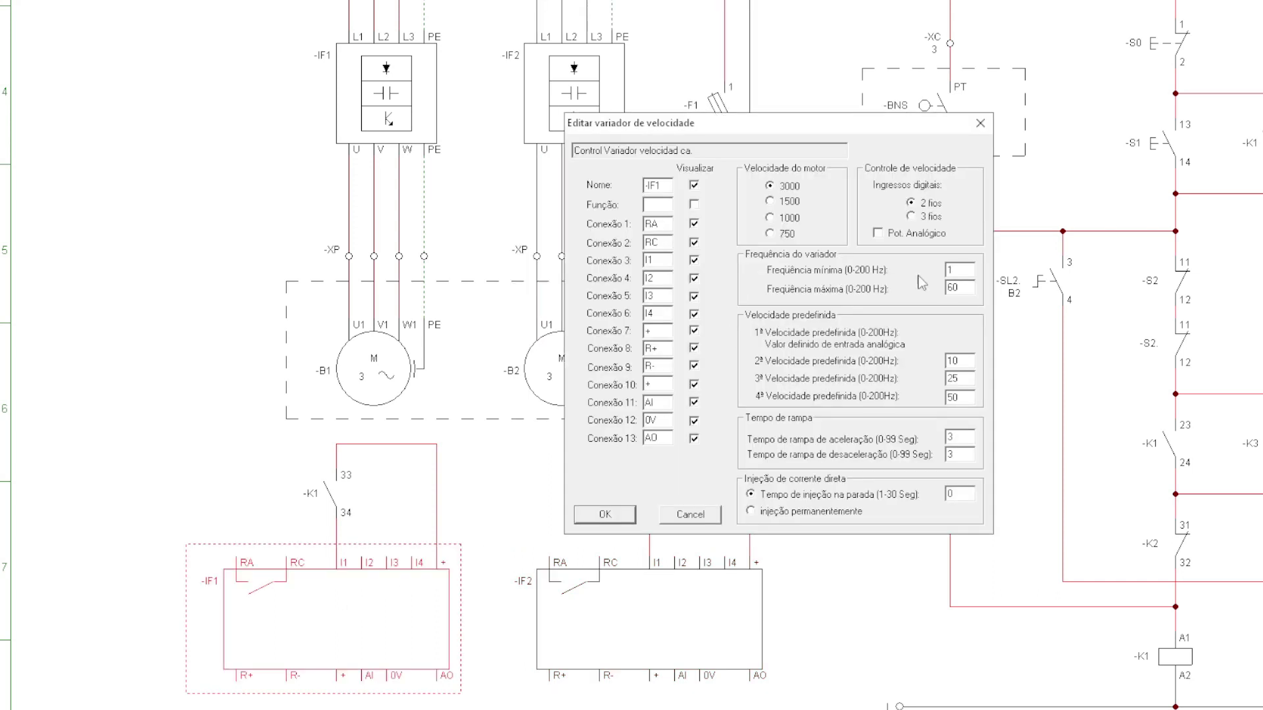
left_click_drag(965, 266, 921, 269)
type("10")
key("Return")
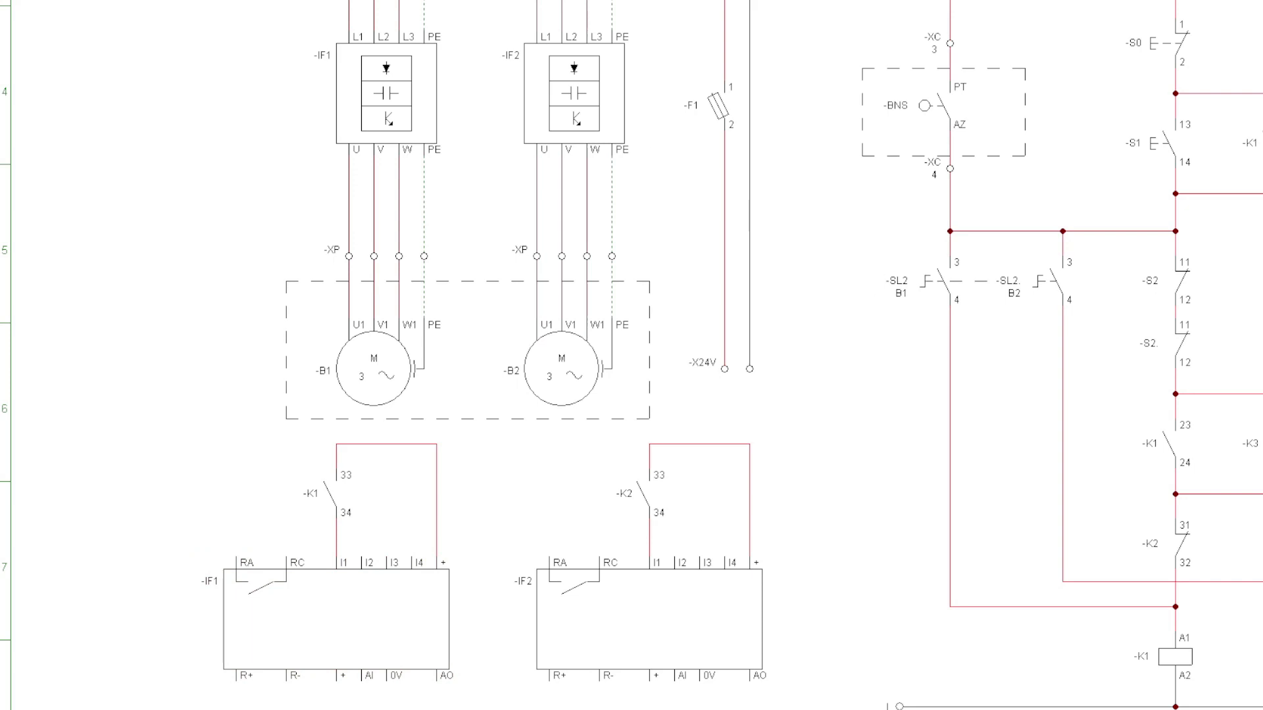
Step: Close breakers QM1 and QM2 and switch D1 to power both drives and the 24 V supply
scroll(308, 18, "up", 3)
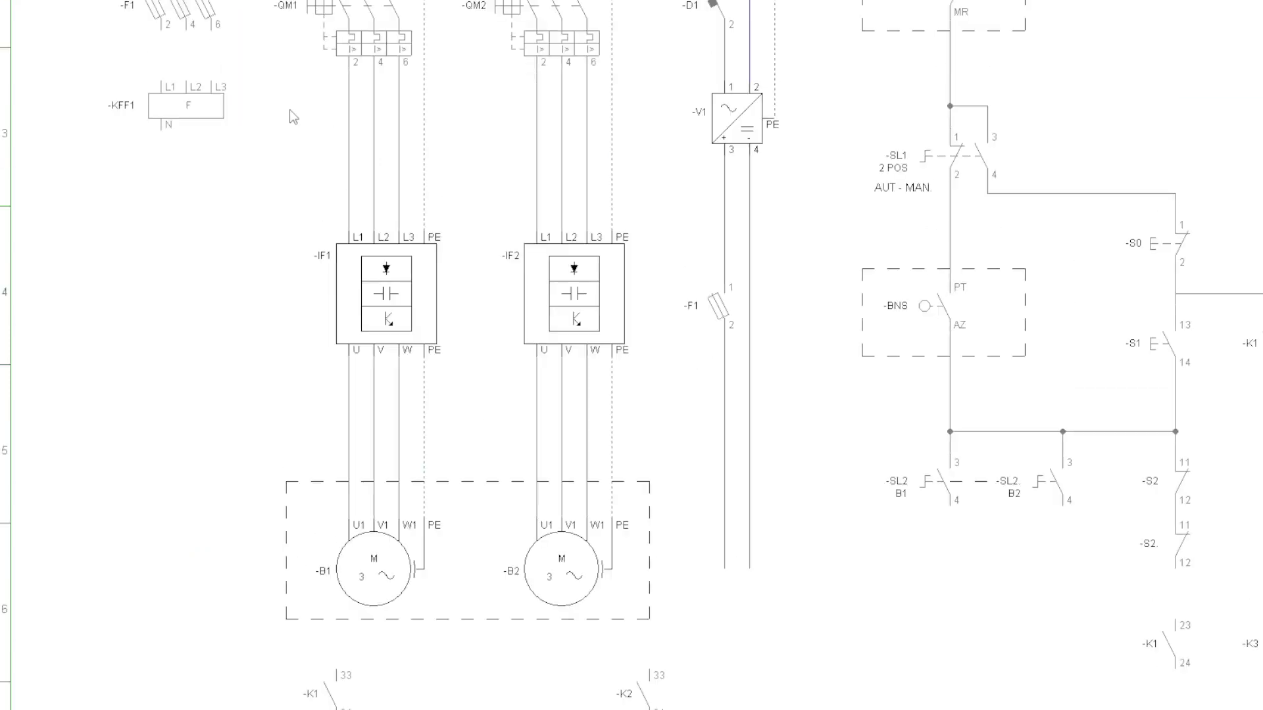
left_click(321, 9)
left_click(510, 7)
left_click(715, 7)
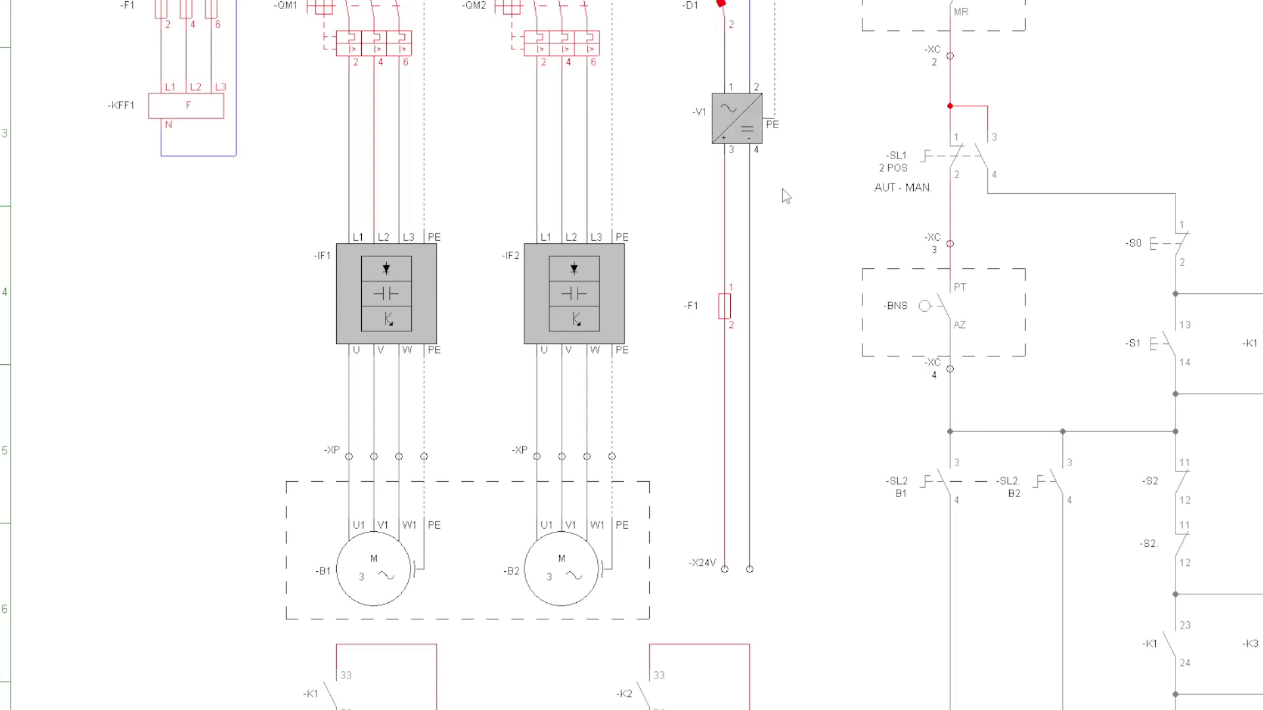
scroll(783, 188, "down", 3)
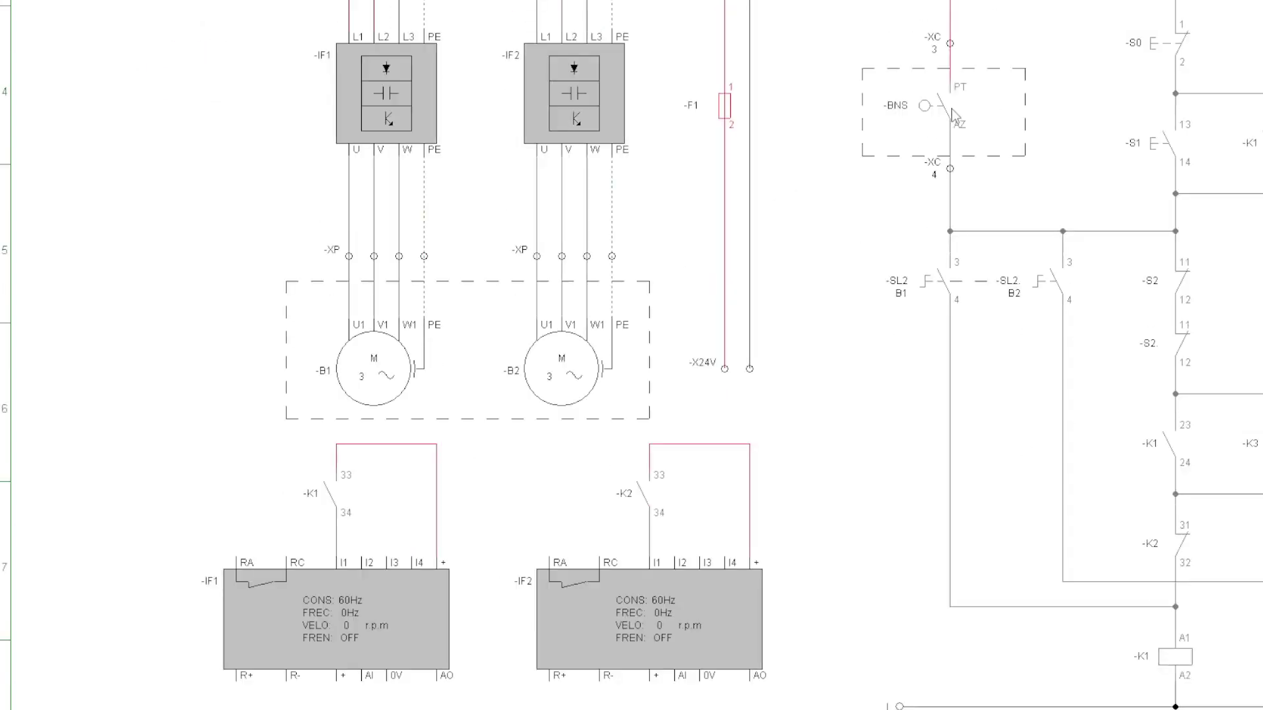
Step: Cycle -BNS to run motor B1, stop it, then run motor B2 to 60 Hz
left_click(953, 110)
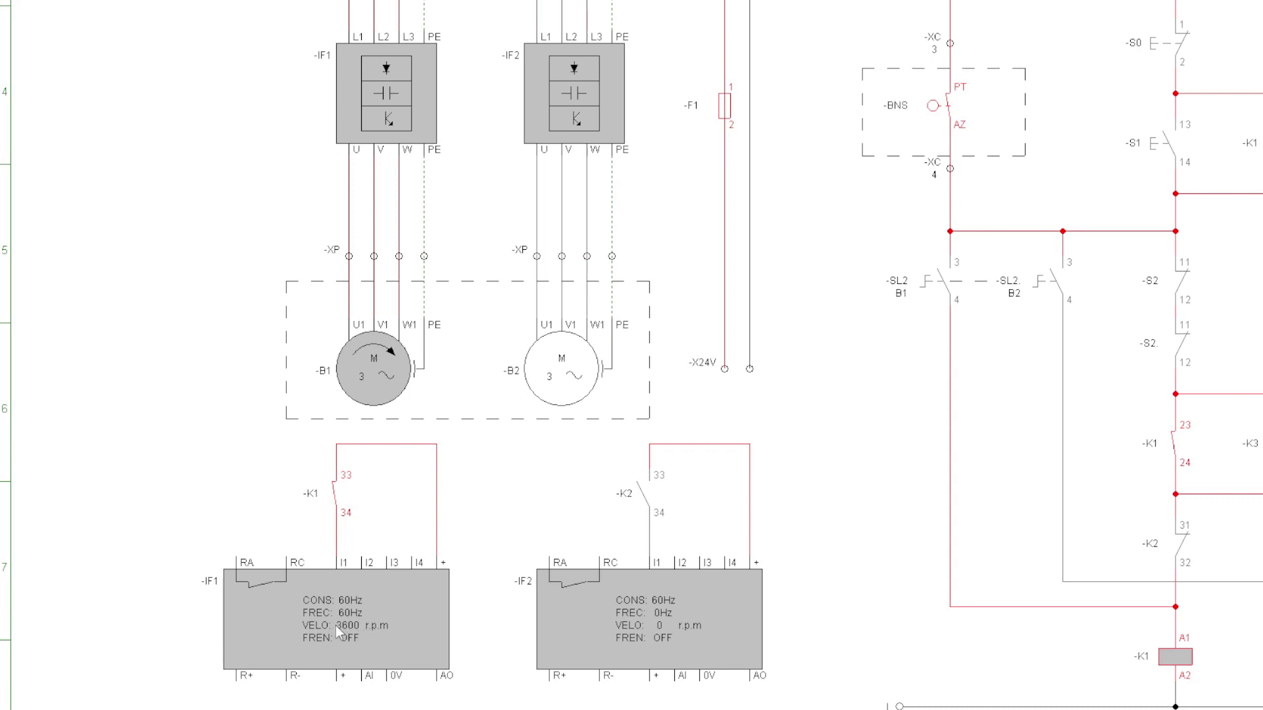
left_click(952, 127)
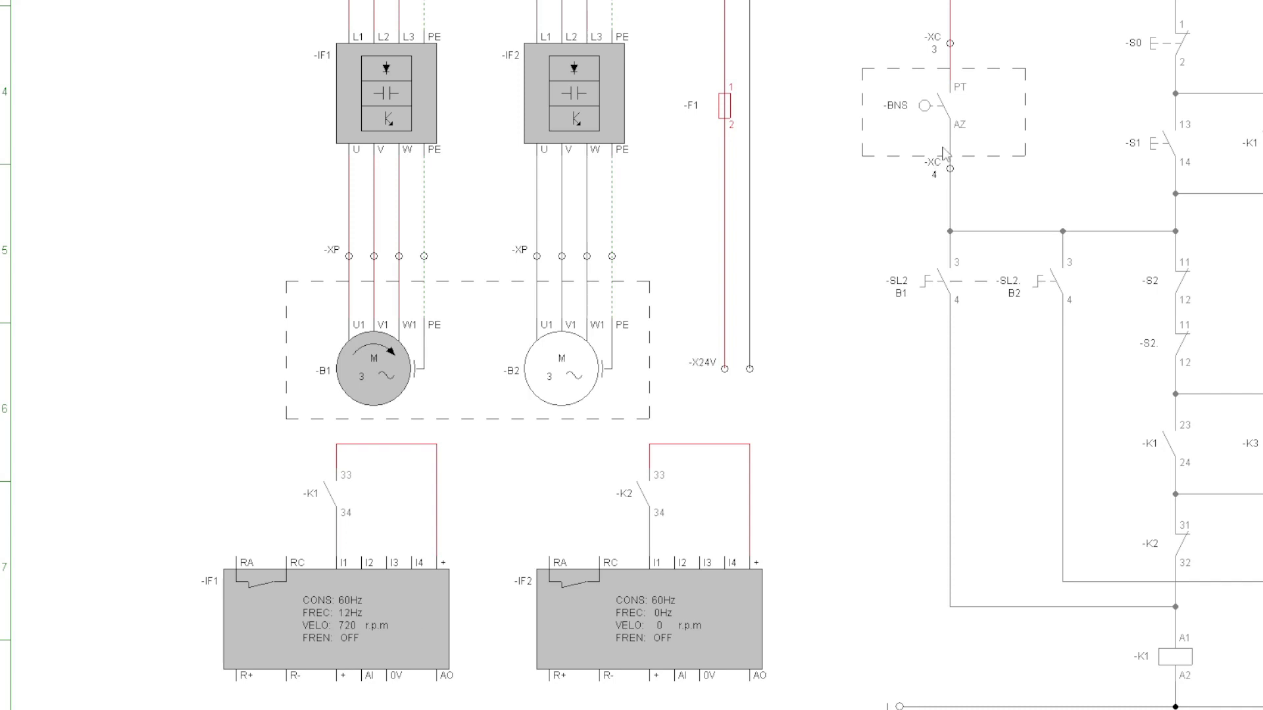
left_click(959, 114)
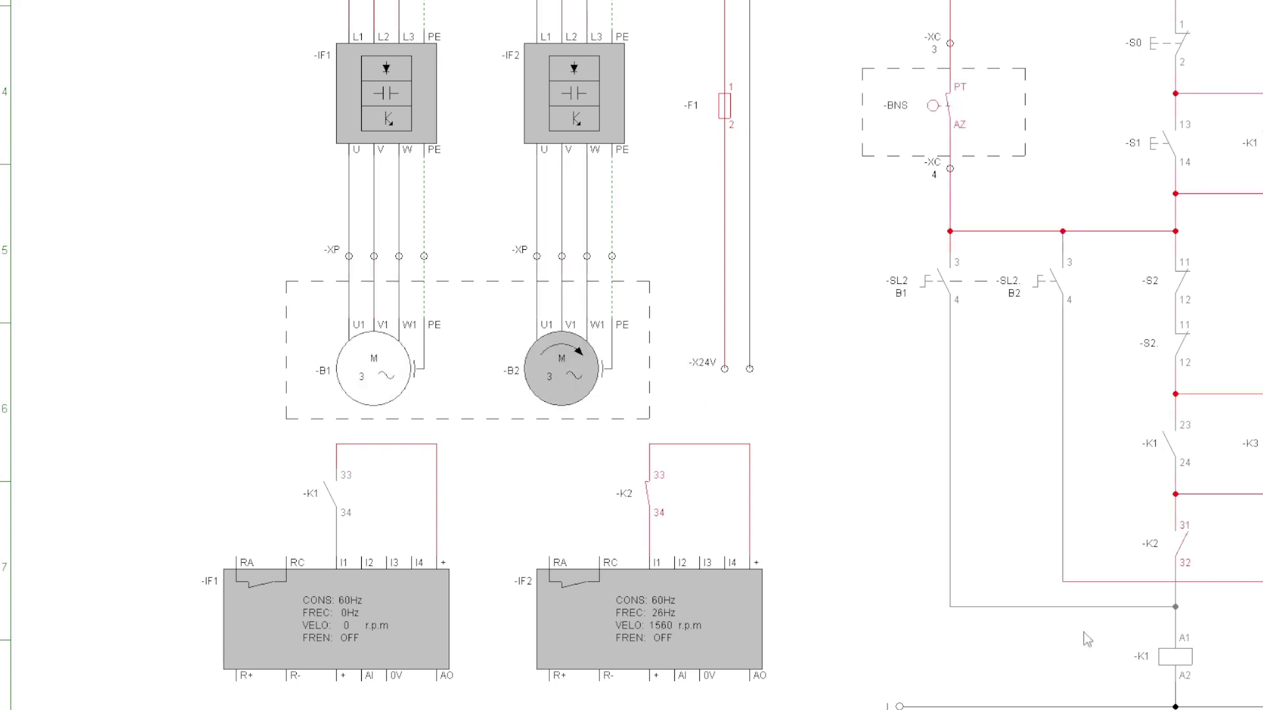
scroll(1055, 479, "down", 3)
scroll(1079, 560, "up", 2)
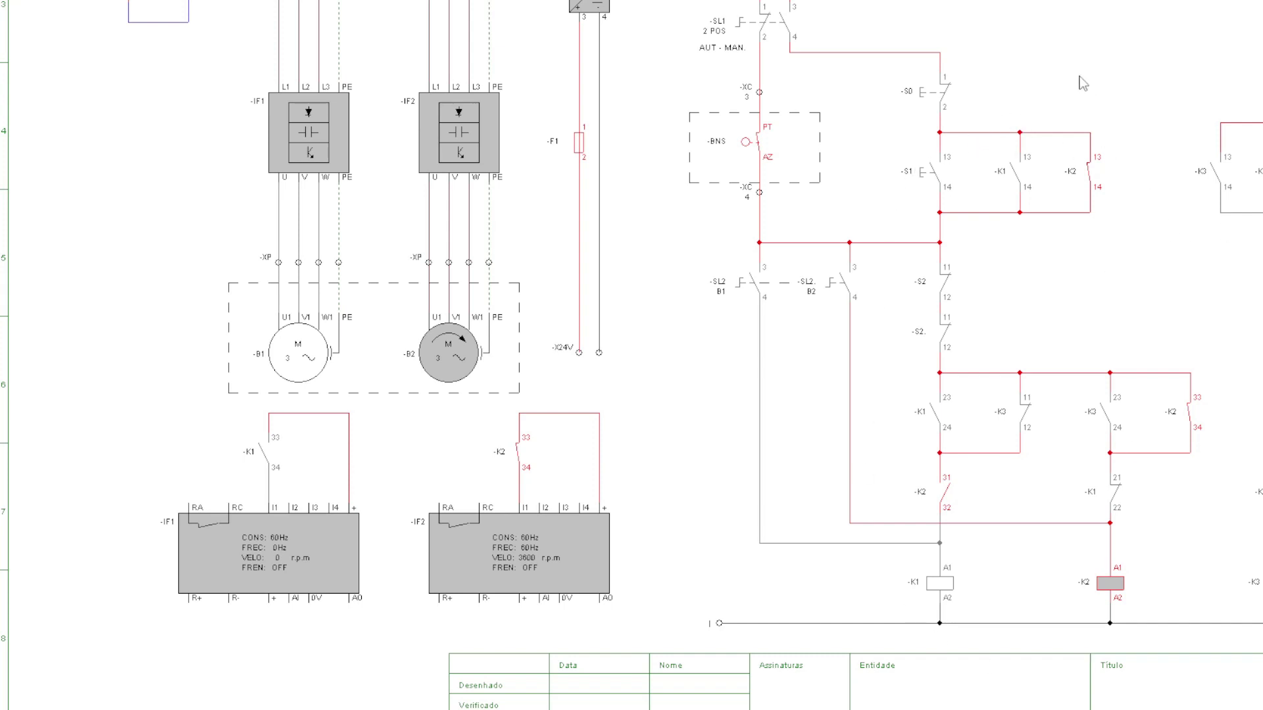
Step: Toggle the -BNS pressure switch to stop motor B1, then flip SL2 B1 on and off
left_click(770, 158)
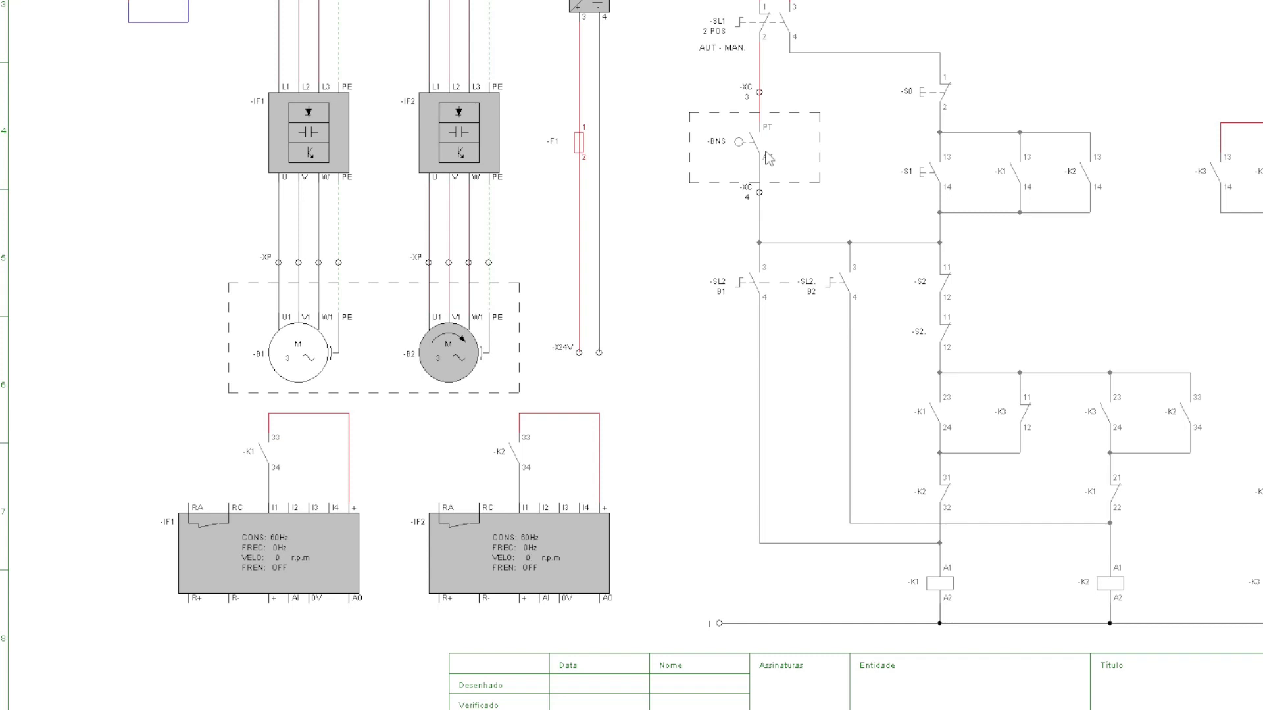
left_click(765, 152)
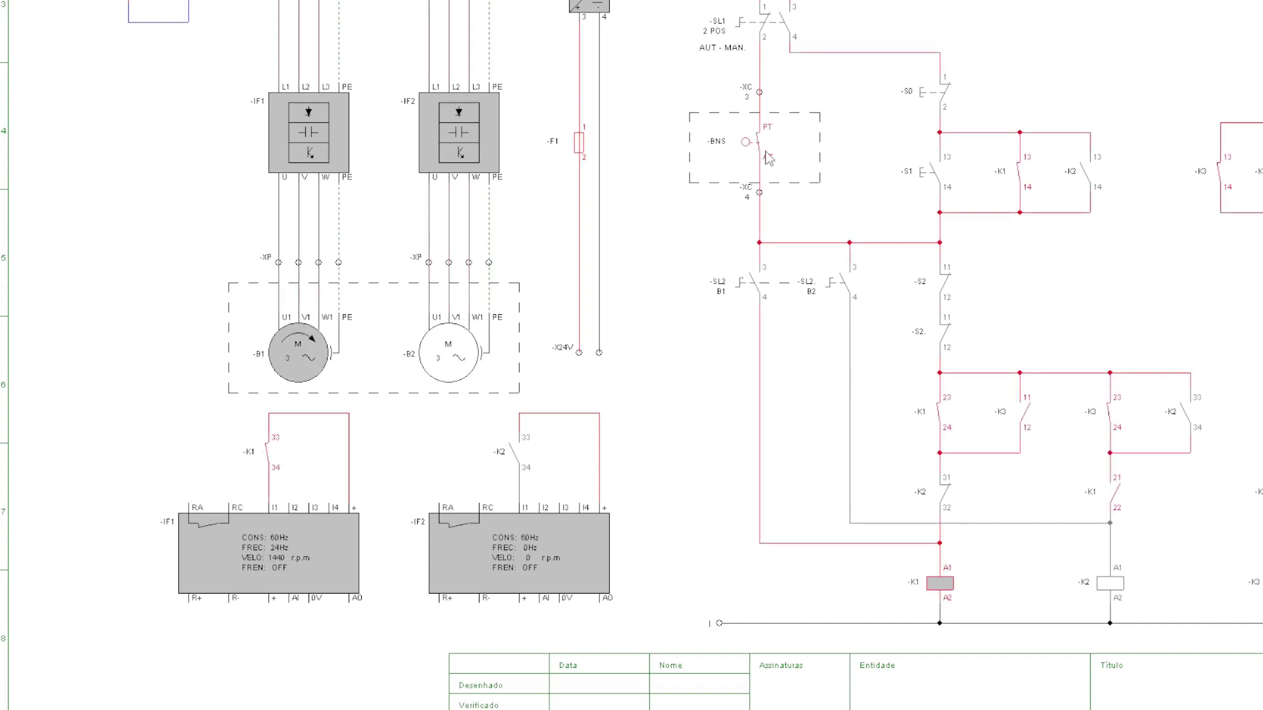
left_click(768, 158)
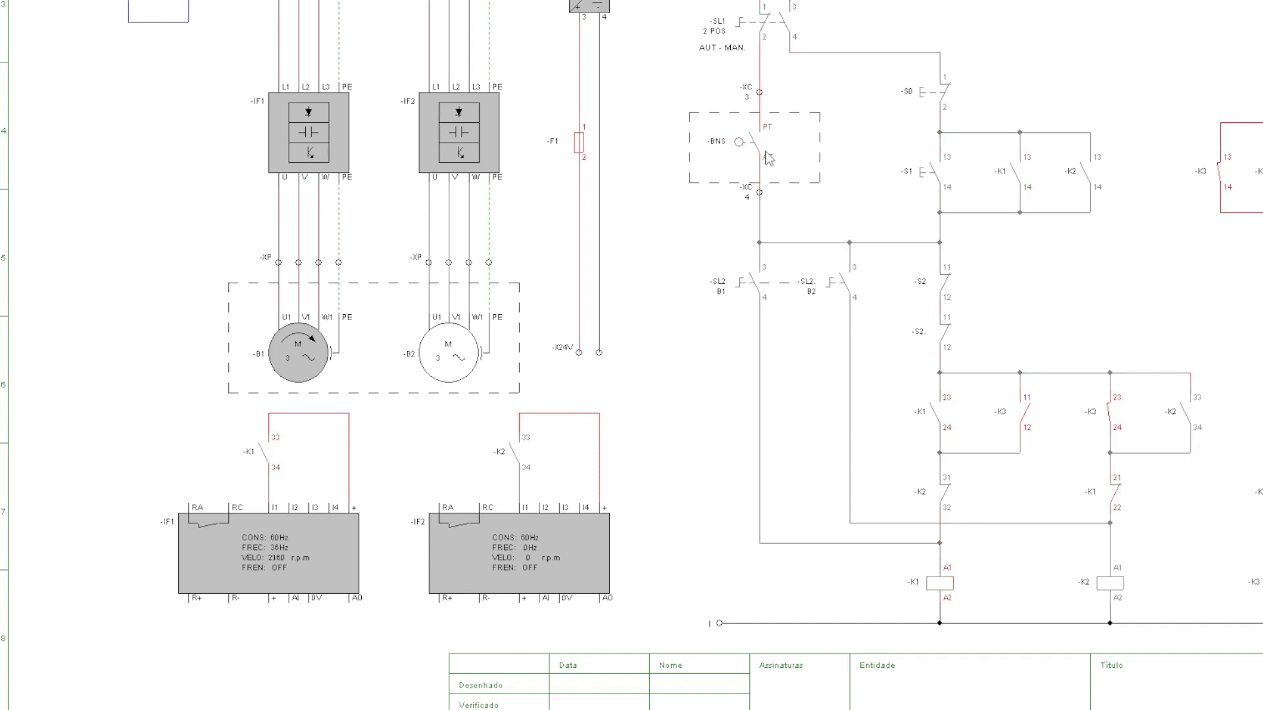
left_click(766, 291)
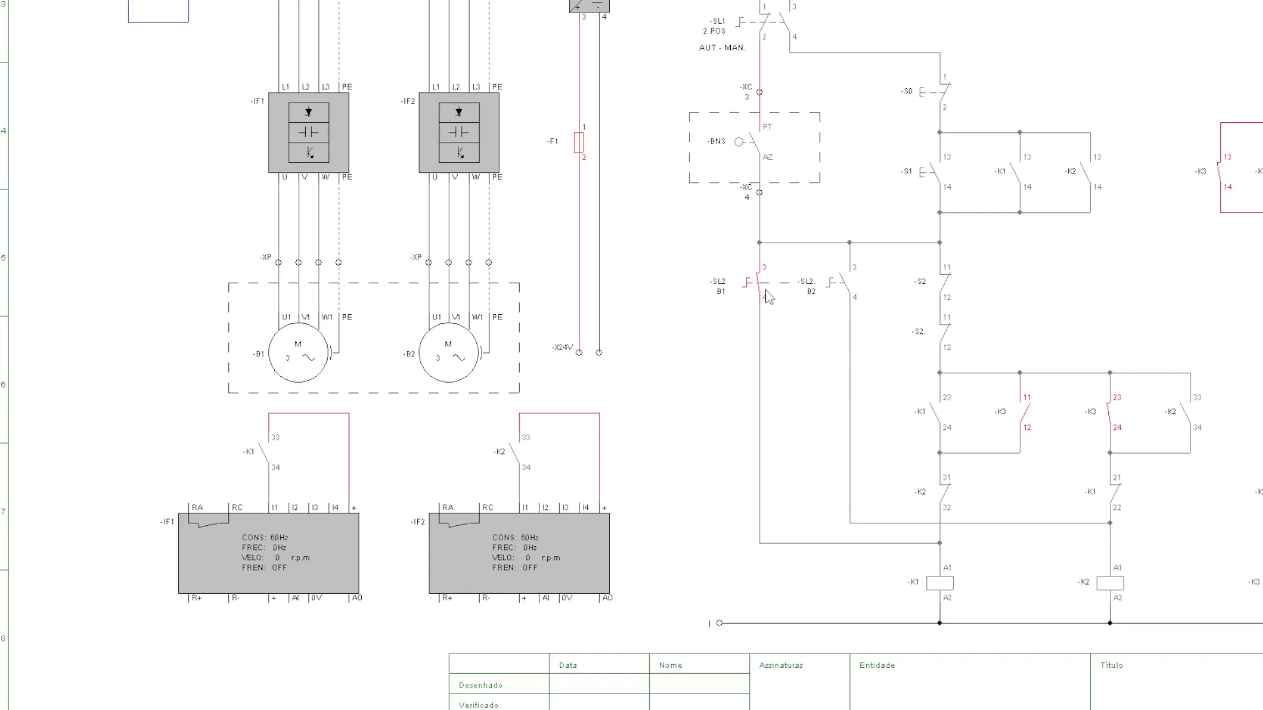
left_click(766, 291)
Step: Rename the lower and upper -S2 contacts in the K1/K2 branch to -SL2
double_click(949, 339)
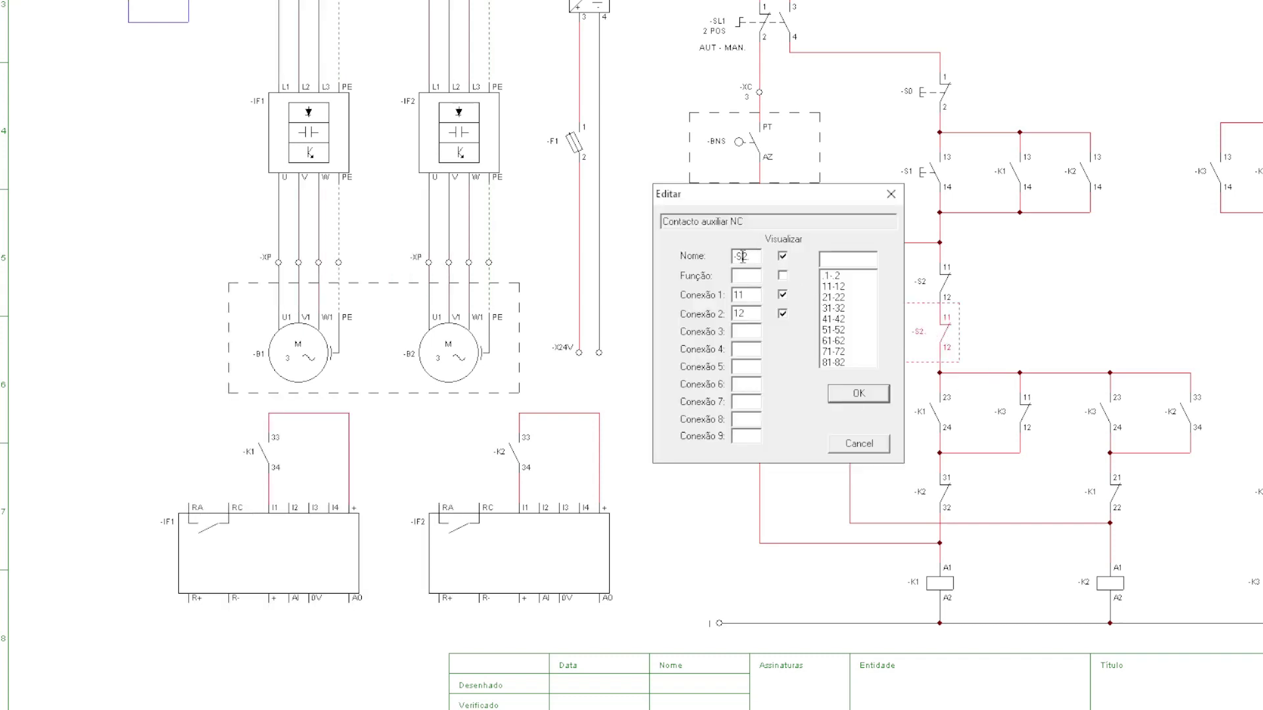
left_click(856, 393)
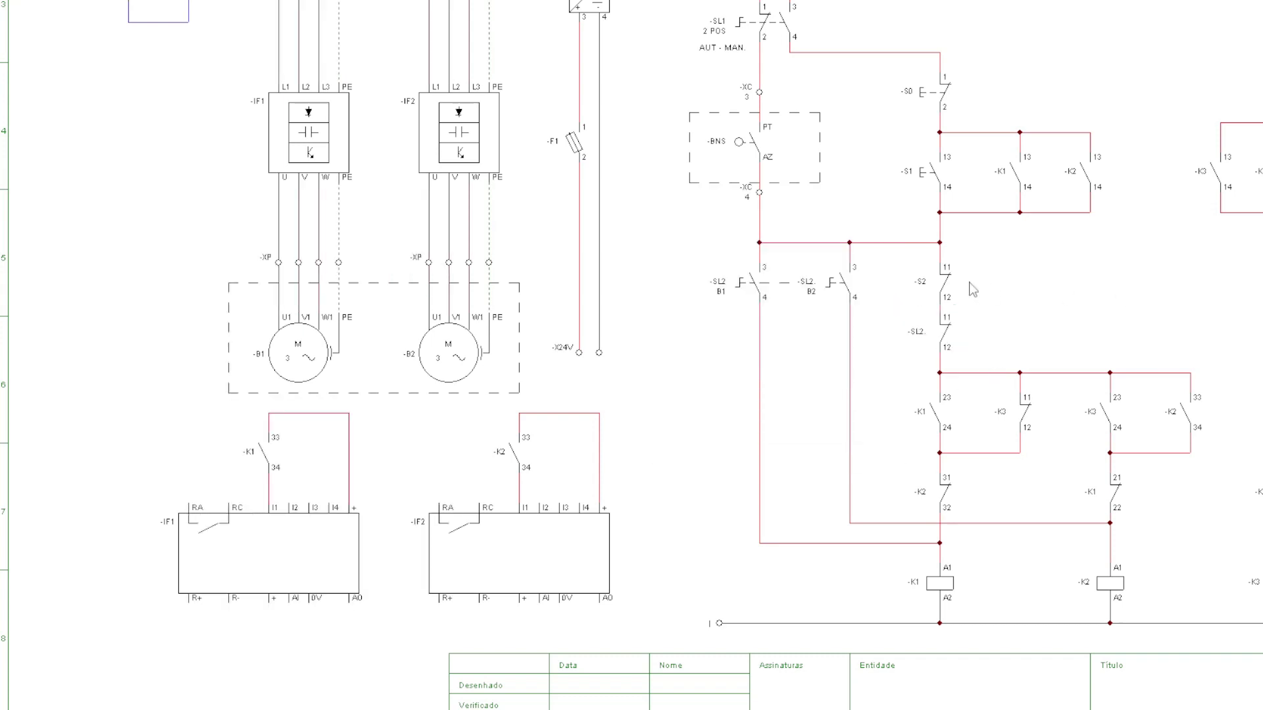
double_click(946, 288)
left_click(744, 256)
type("L2")
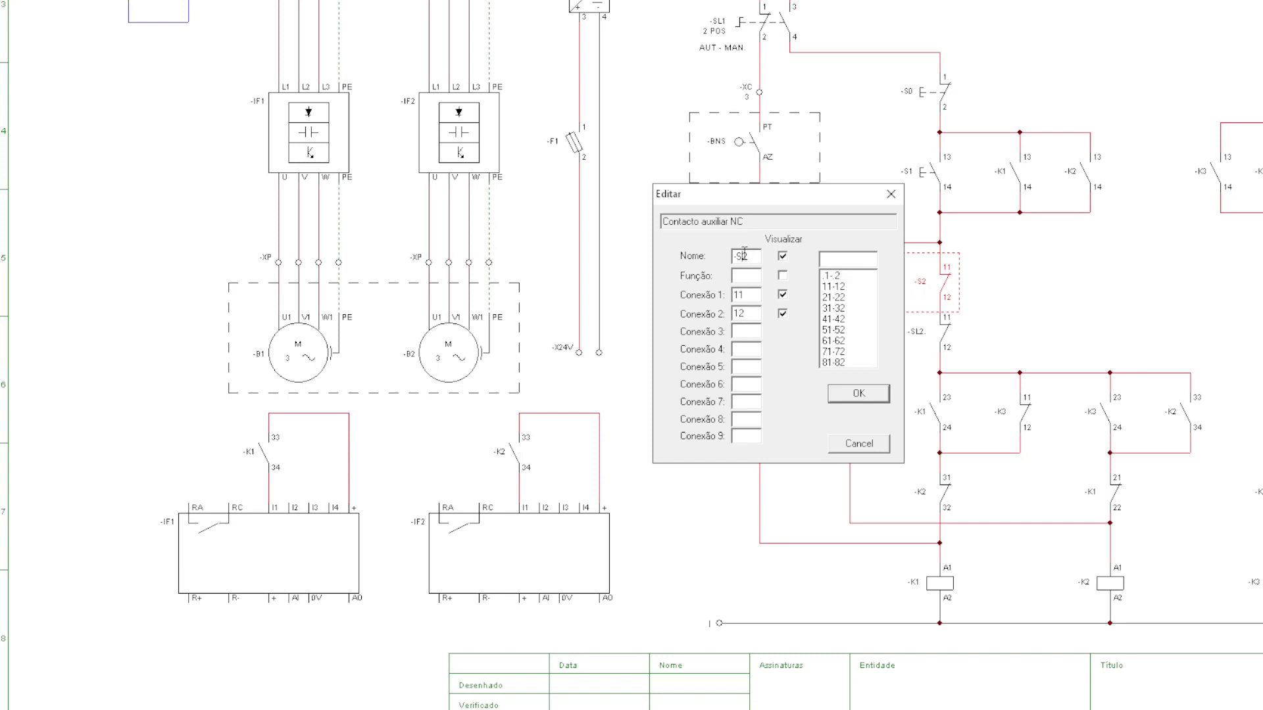
left_click(839, 394)
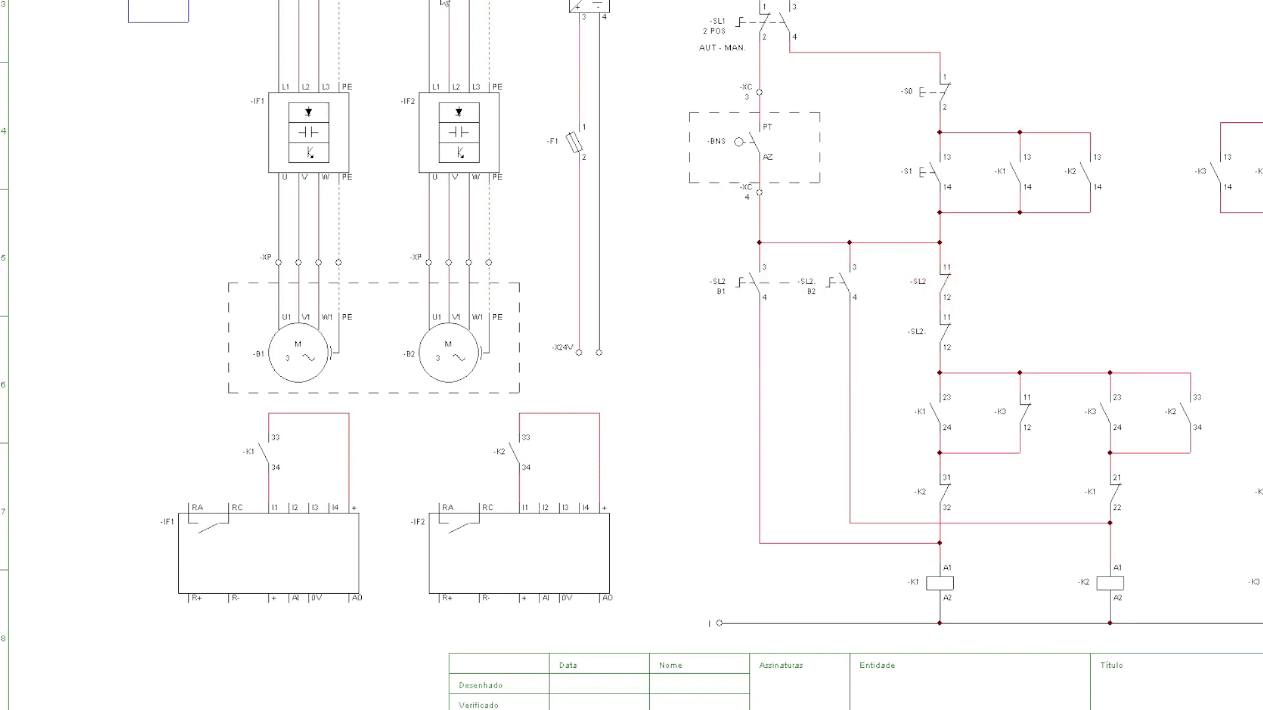
scroll(495, 63, "up", 2)
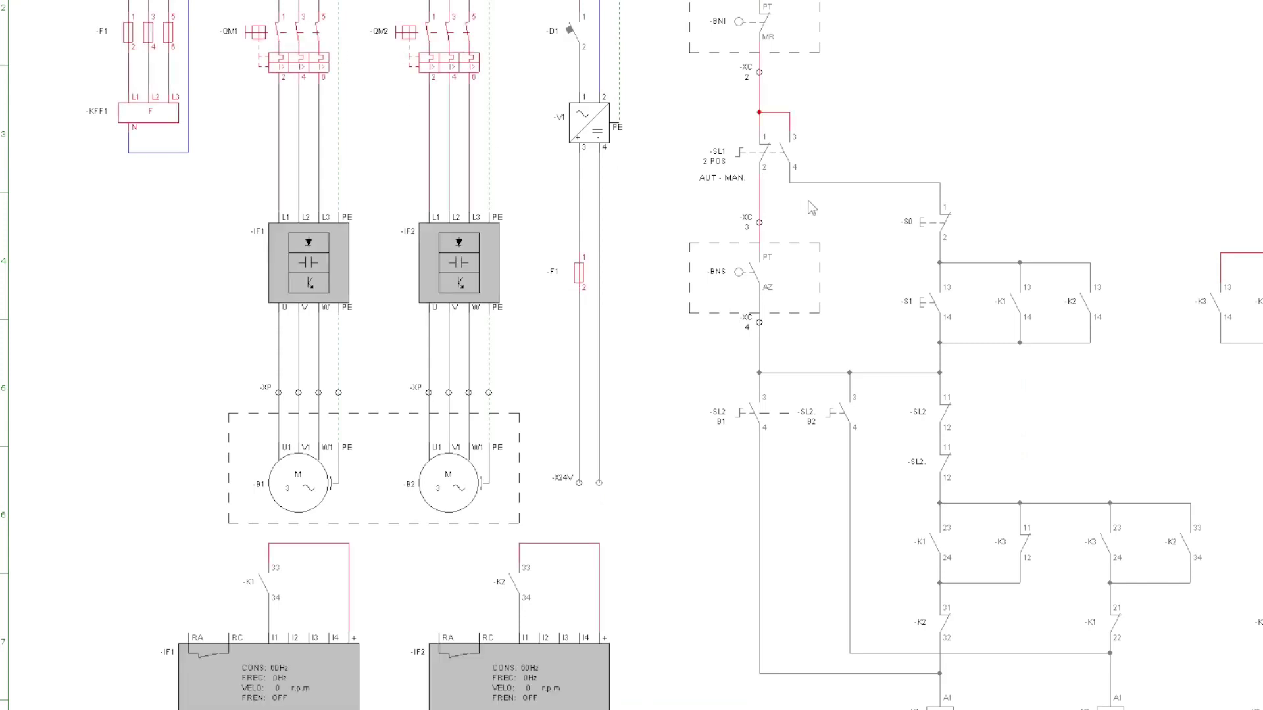
Step: With SL2 at B1, toggle -BNS to start and stop motor B1, then open SL2 B1
scroll(811, 201, "down", 2)
left_click(759, 294)
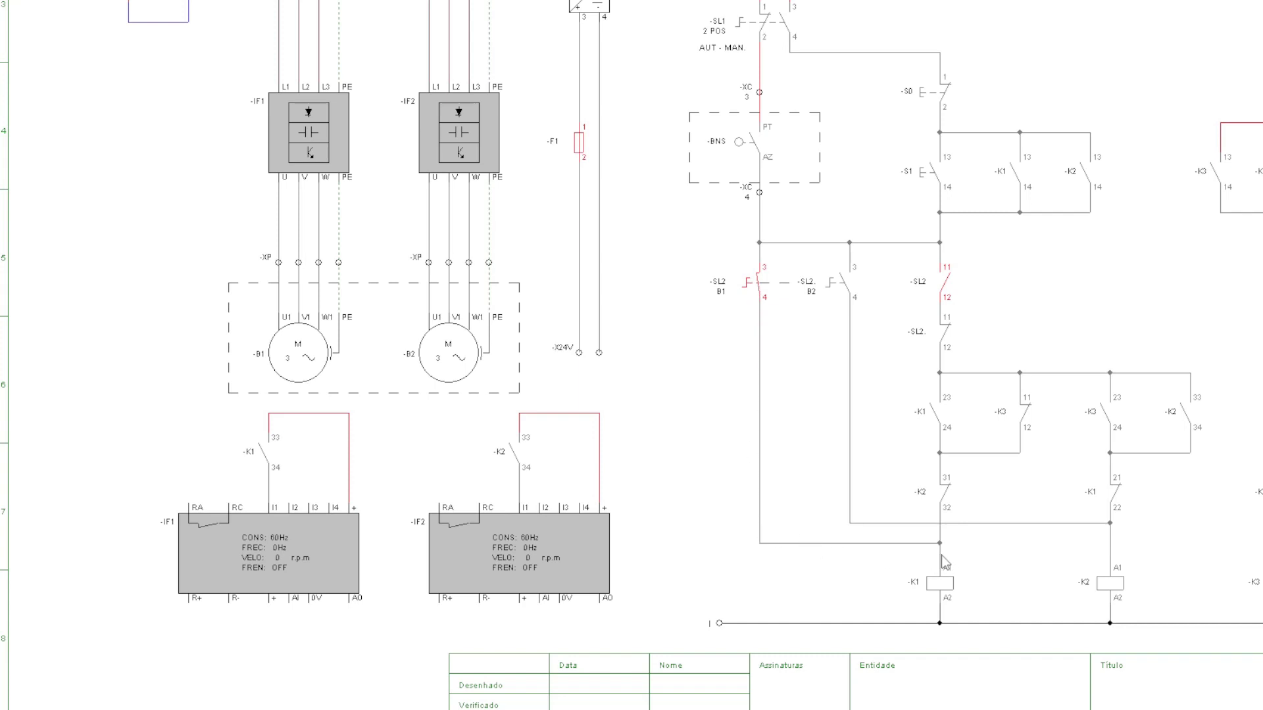
left_click(751, 150)
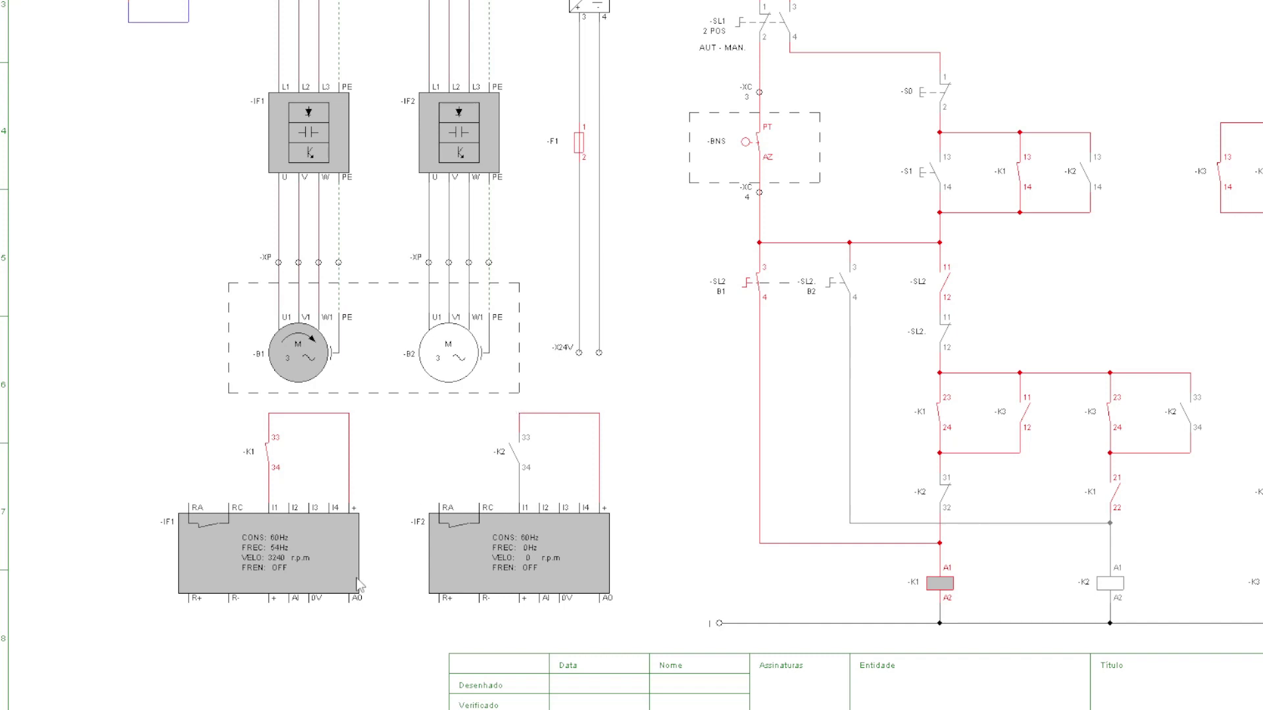
left_click(749, 158)
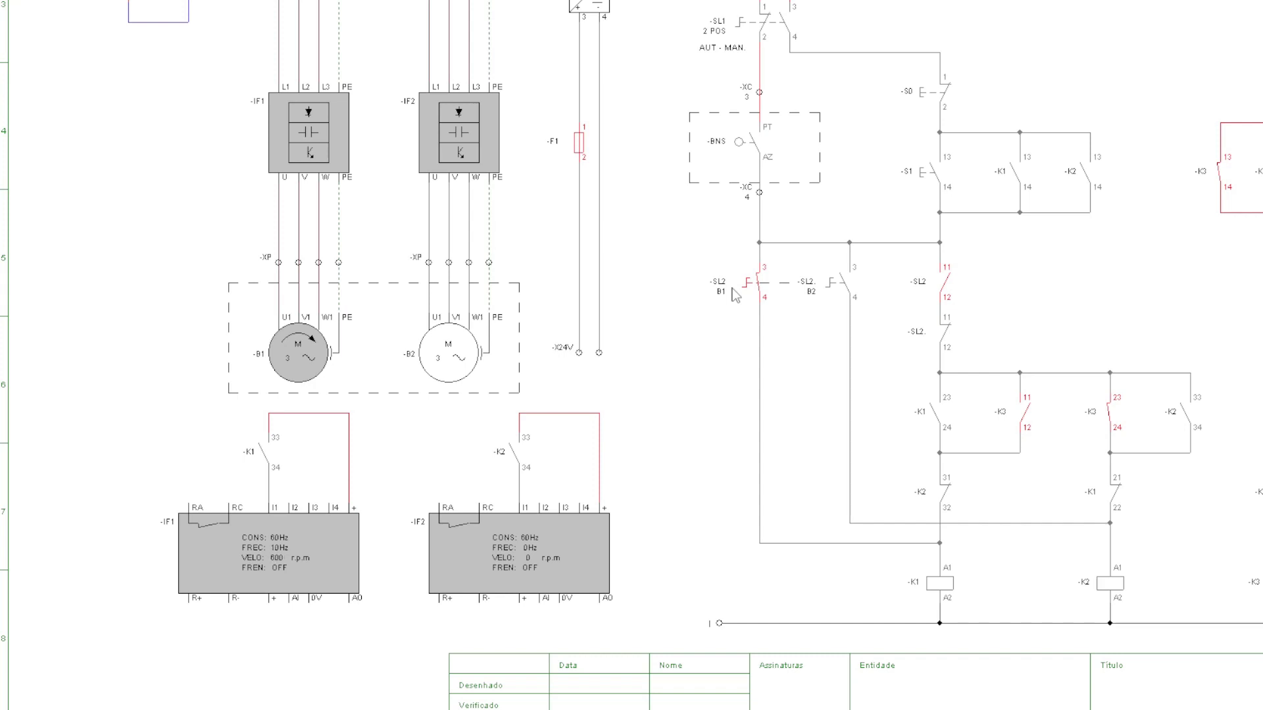
left_click(756, 173)
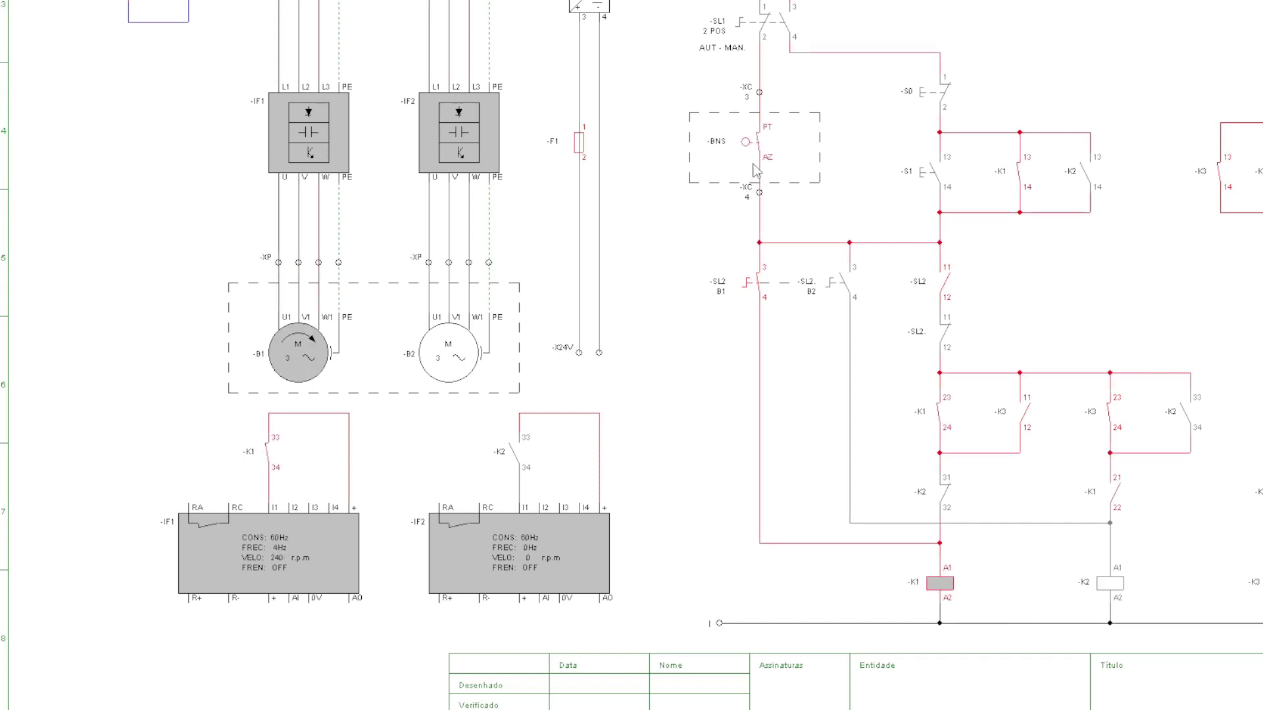
left_click(755, 173)
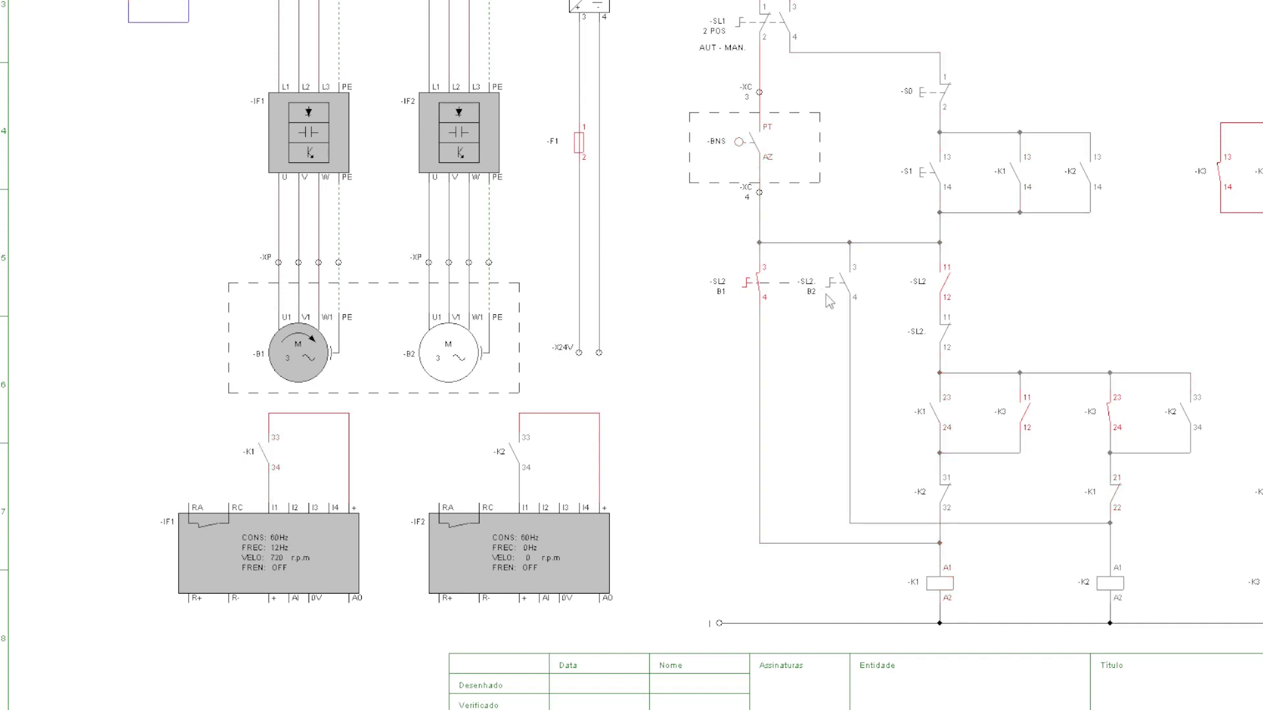
left_click(761, 297)
Step: Set SL2 to B2, toggle -BNS to run and stop motor B2, then open SL2 B2
left_click(835, 283)
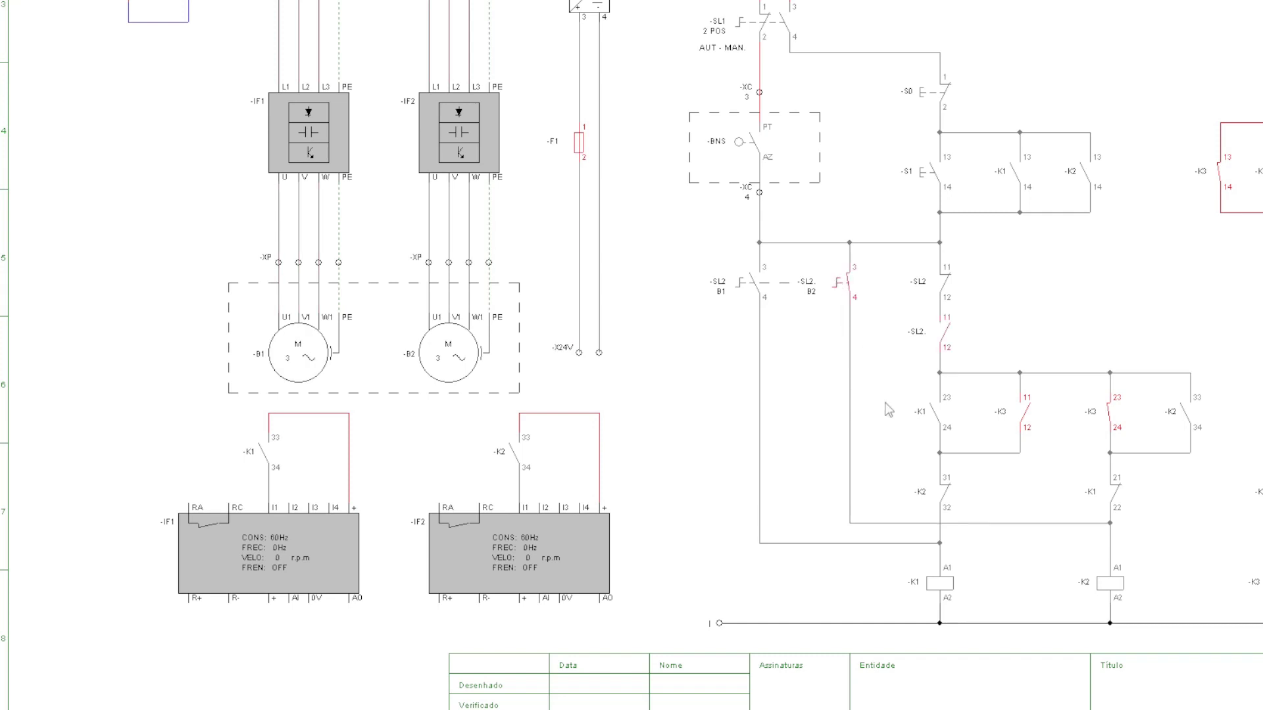
left_click(750, 174)
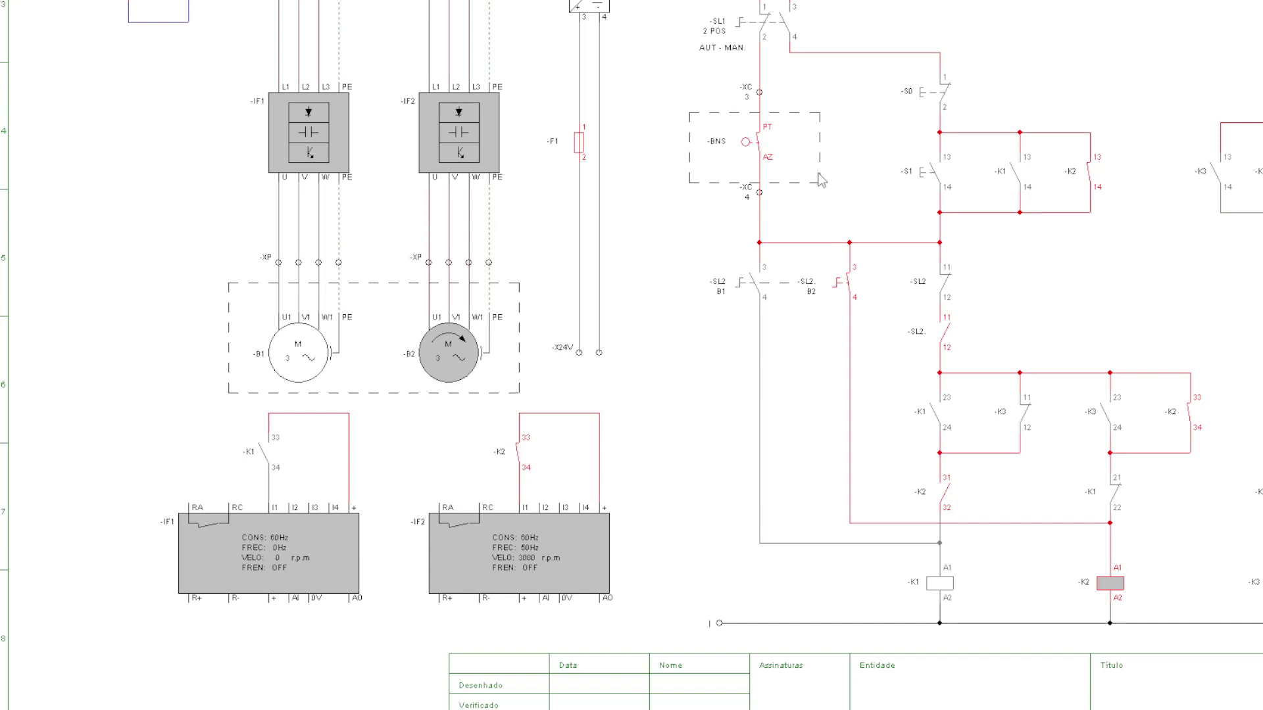
left_click(751, 149)
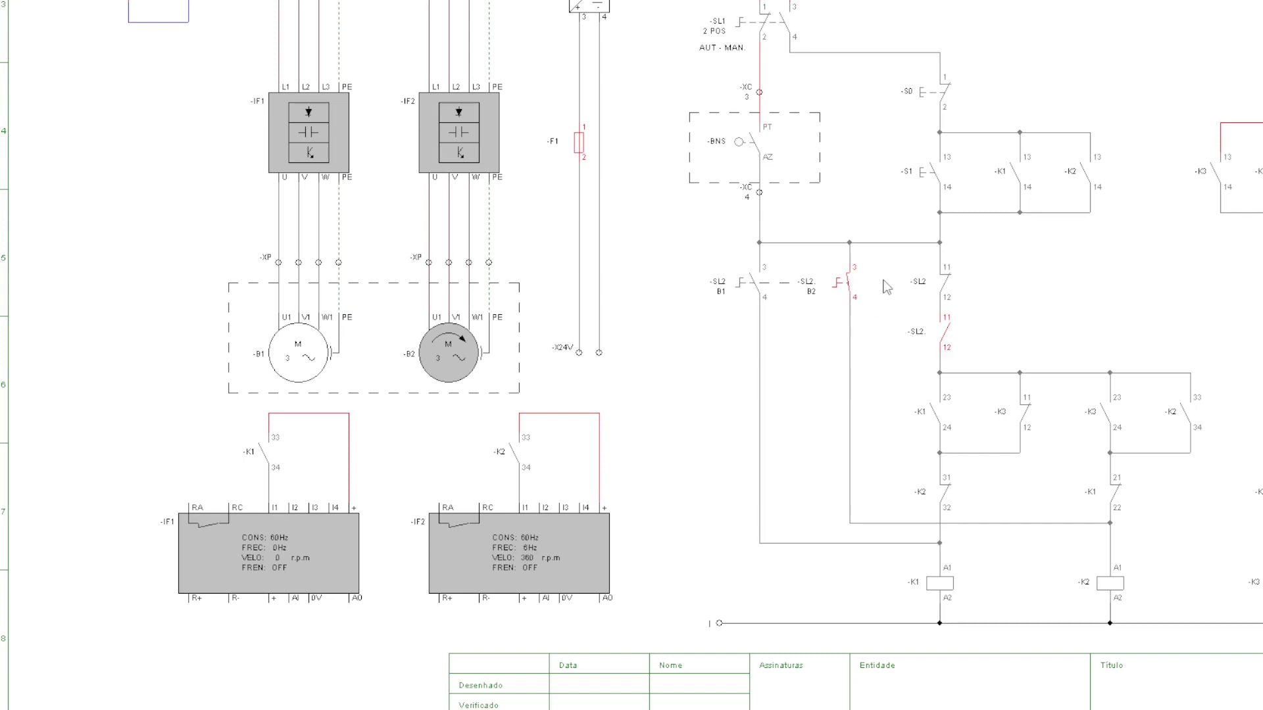
left_click(848, 295)
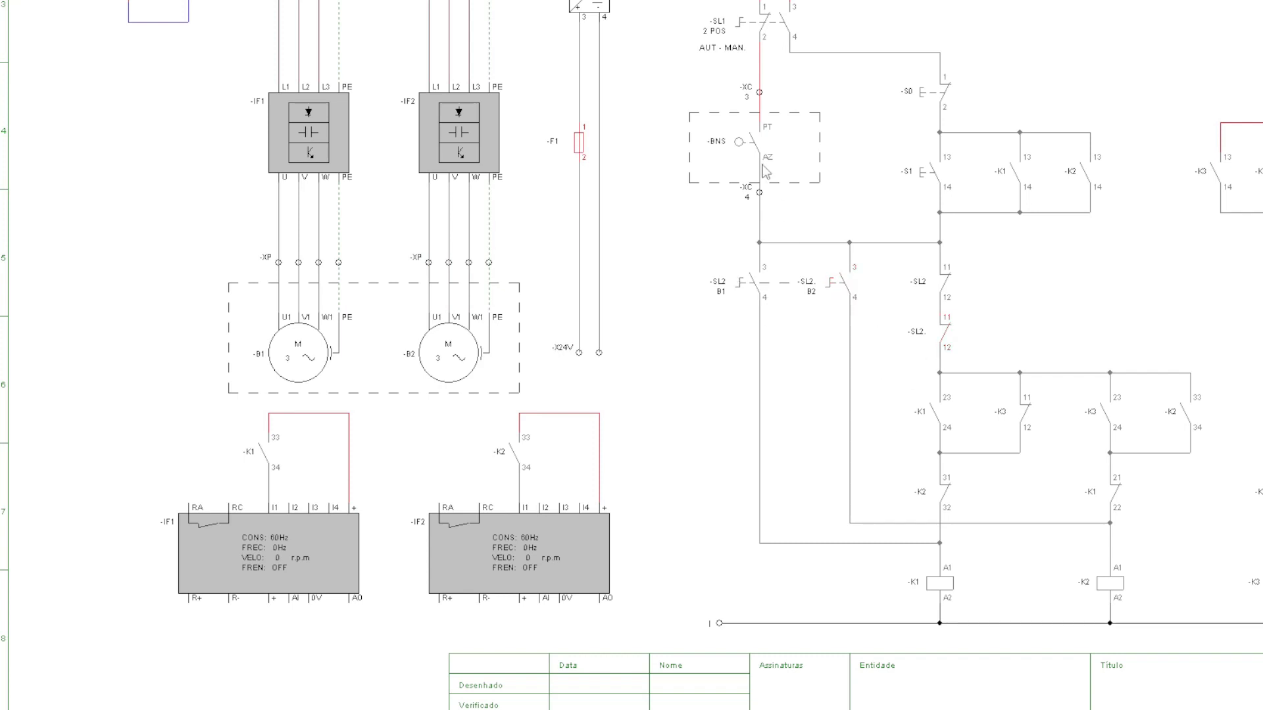
Step: Switch SL1 to manual and use S1/S0 to start and stop the motor twice
left_click(773, 38)
left_click(922, 182)
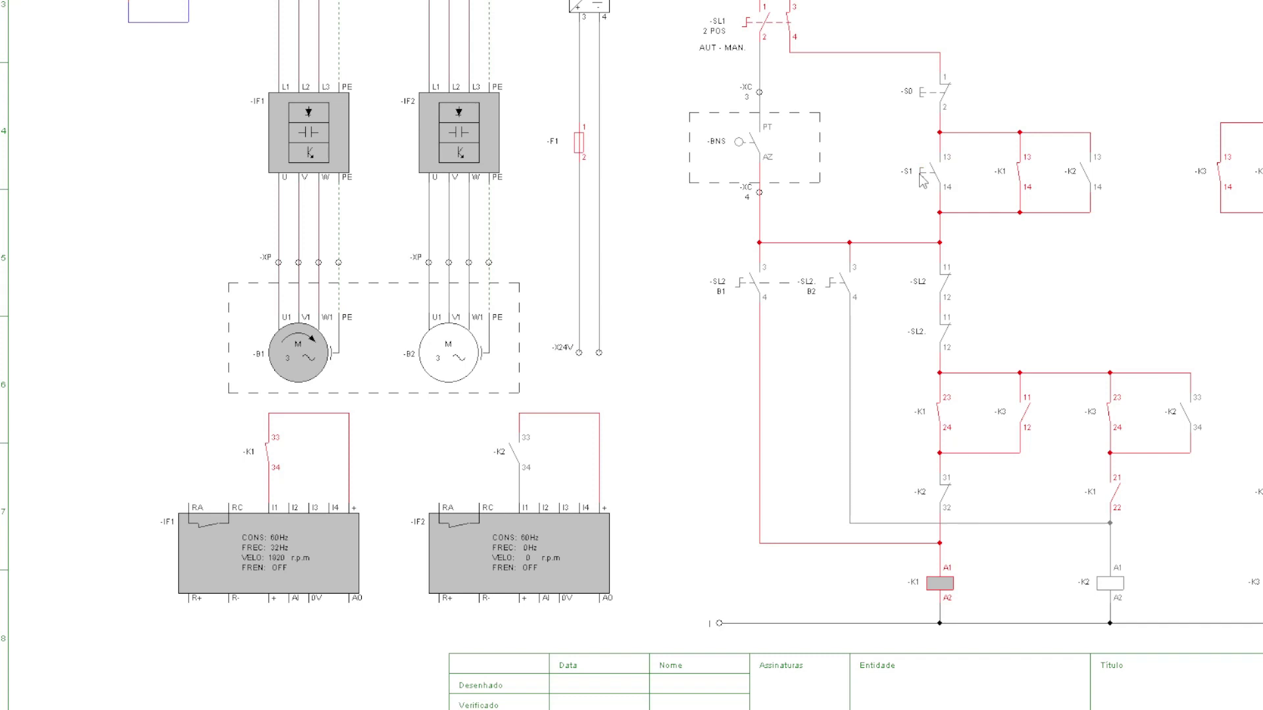
left_click(943, 106)
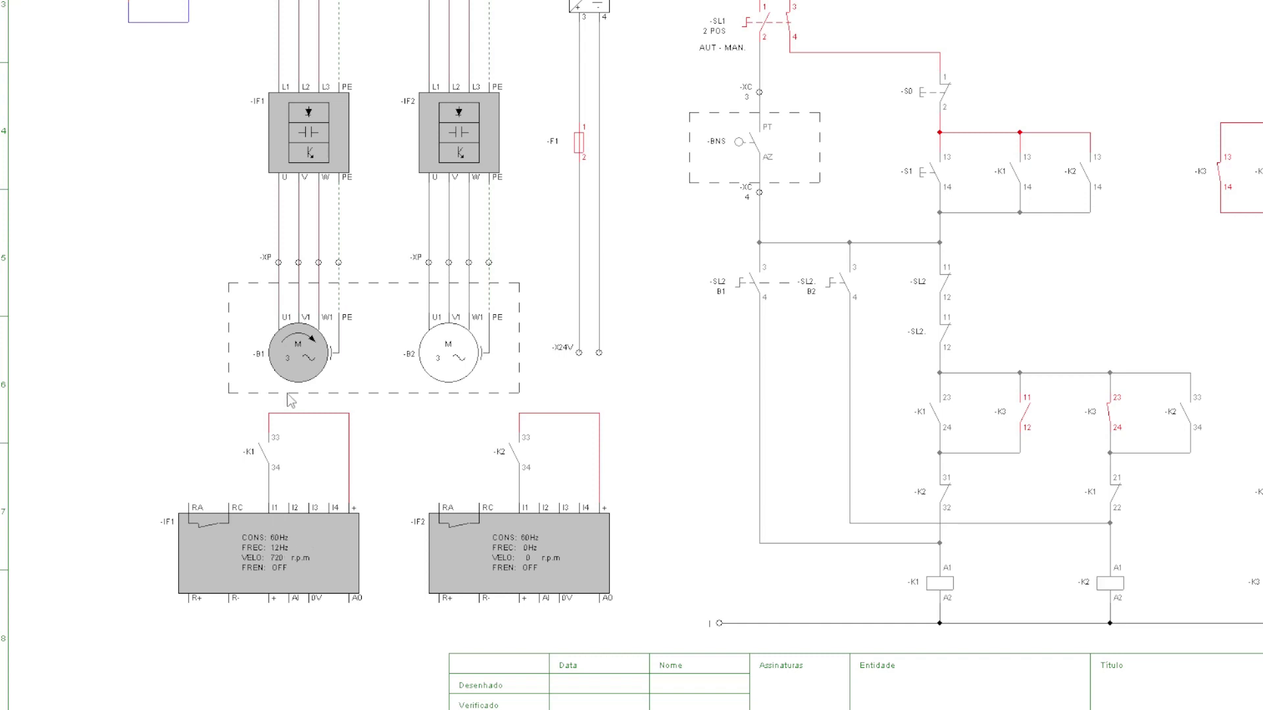
left_click(925, 188)
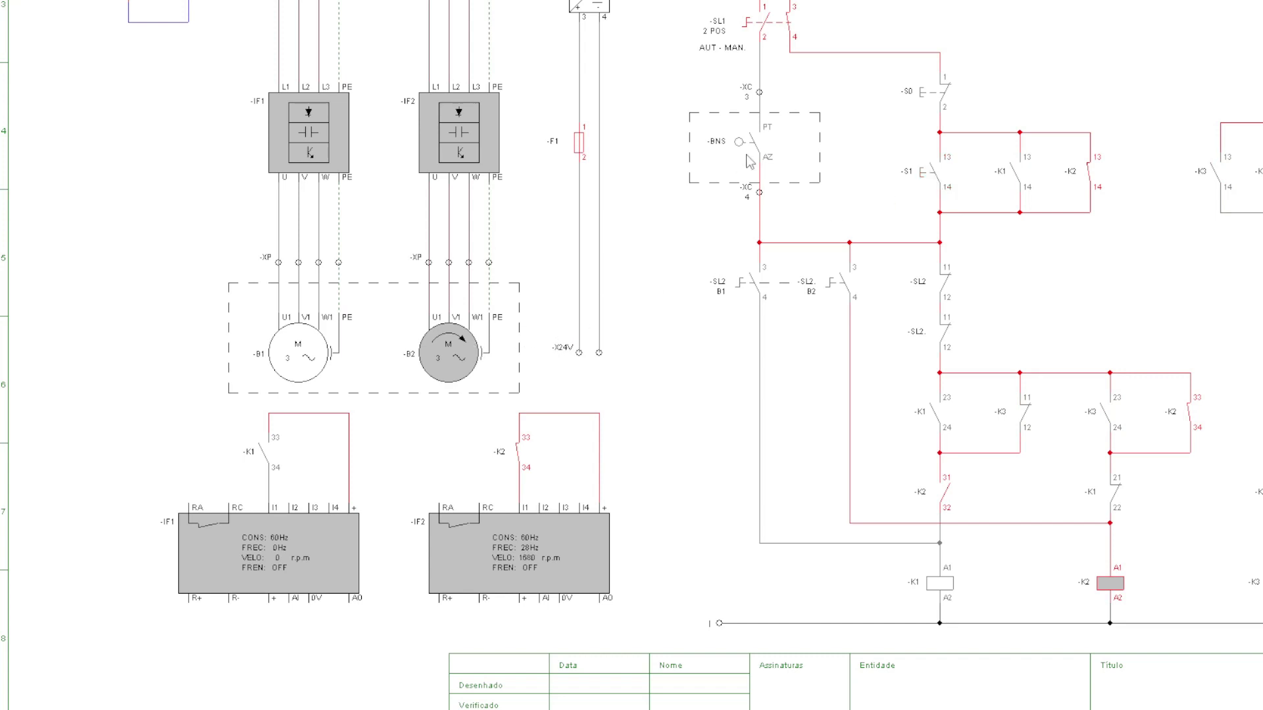
left_click(922, 101)
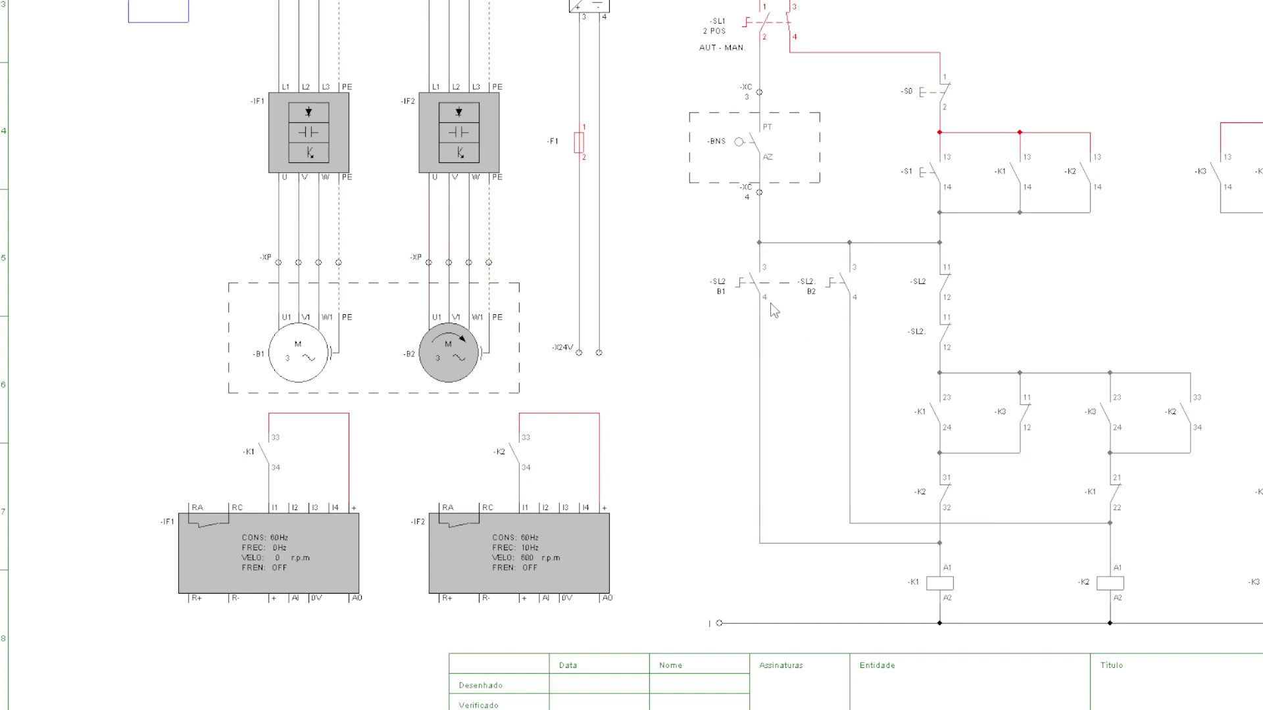
Step: With SL2 at B2, start and stop motor B2, then return SL2 to B1 and start B1
left_click(838, 299)
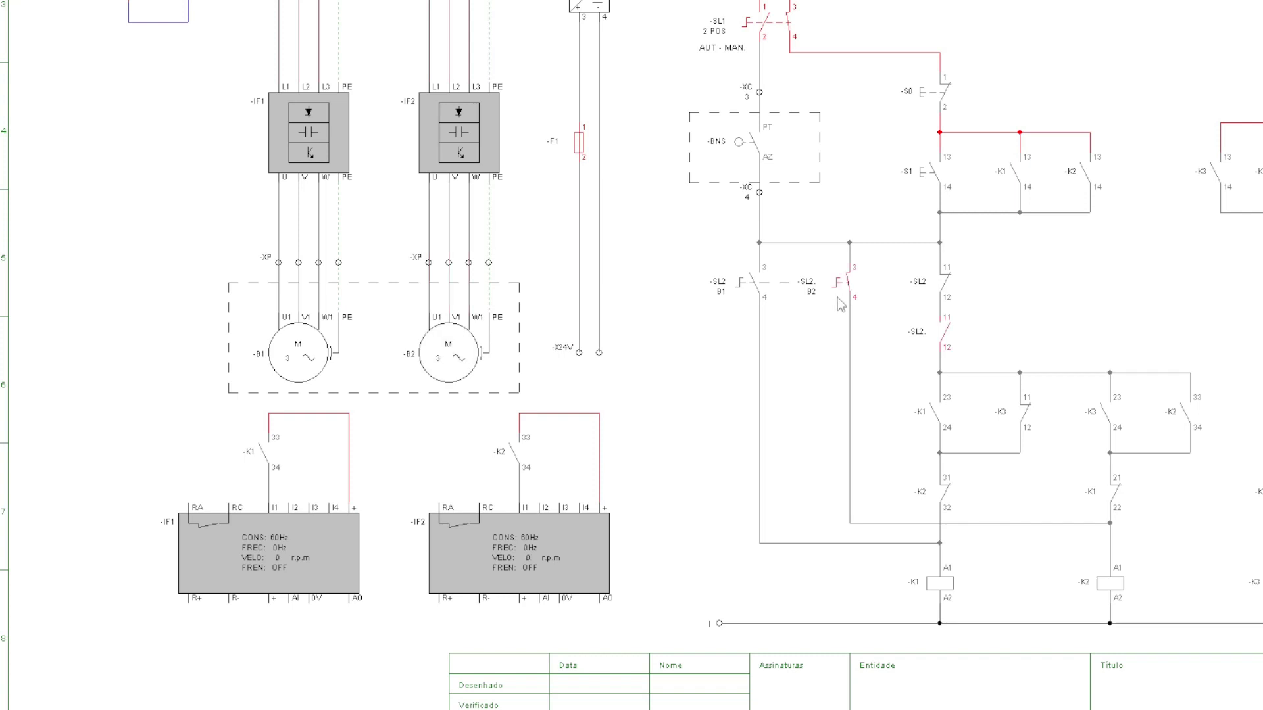
left_click(931, 181)
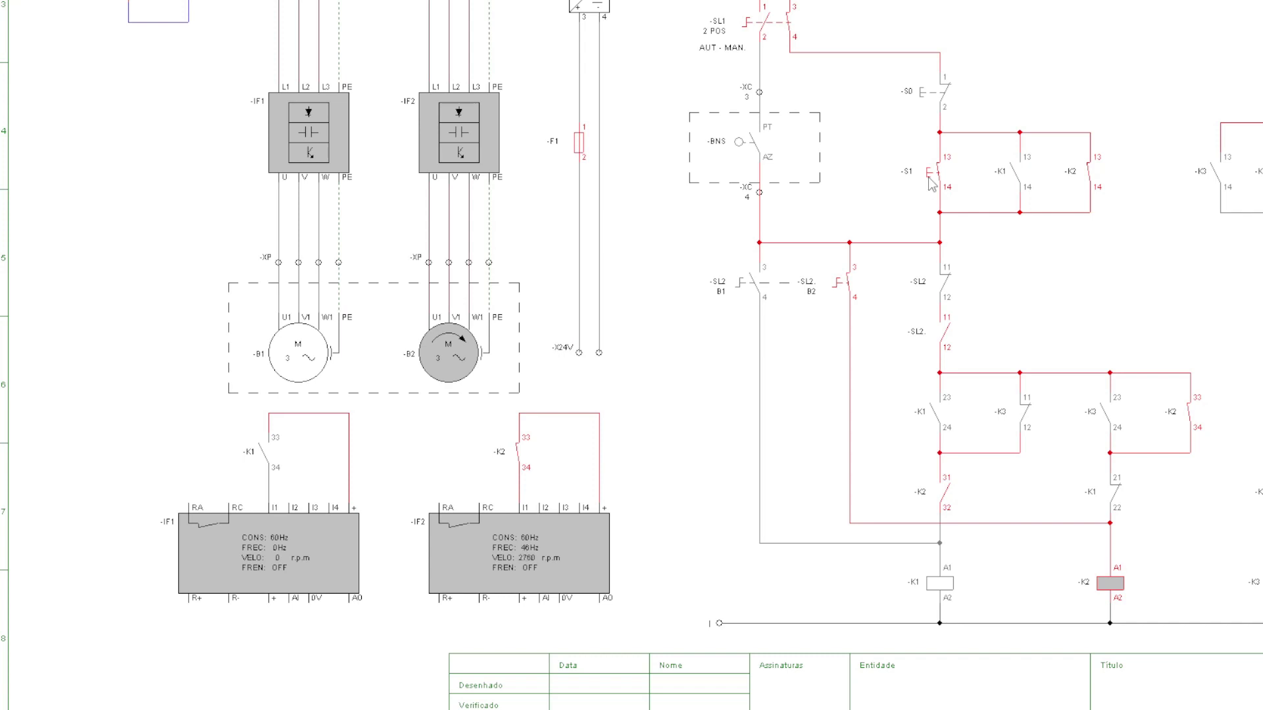
left_click(930, 178)
left_click(922, 92)
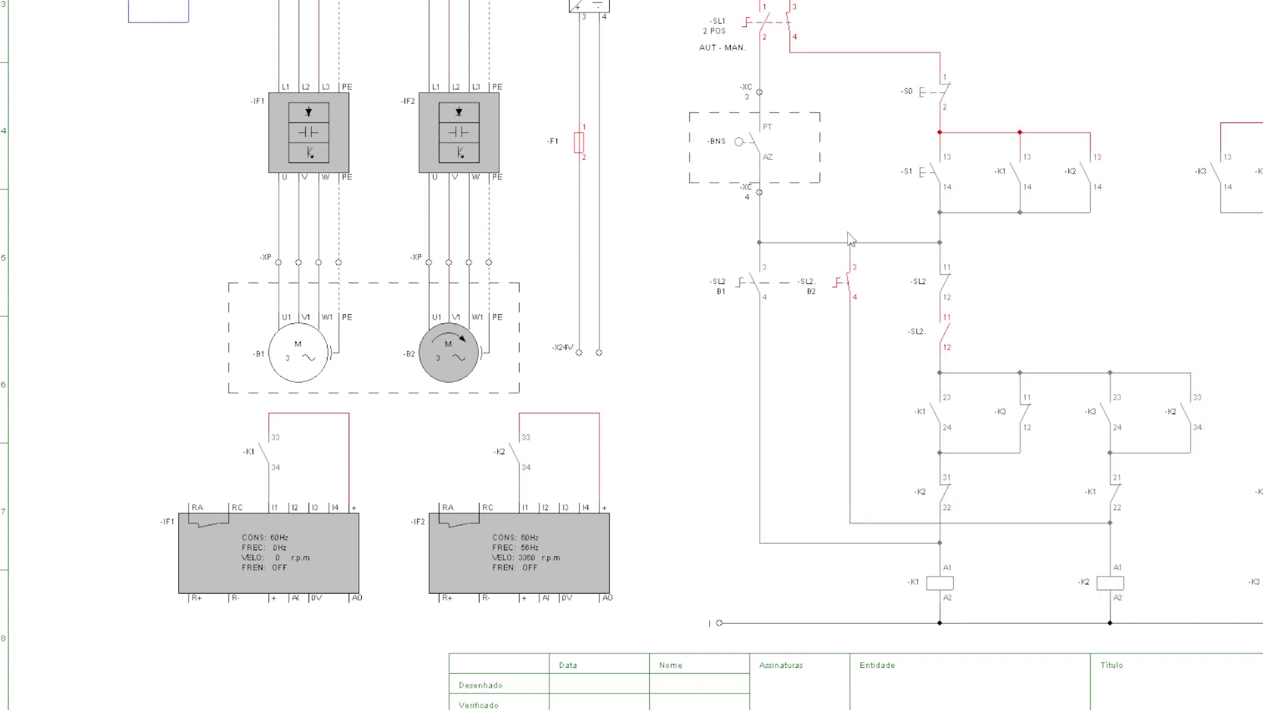
left_click(741, 288)
left_click(930, 183)
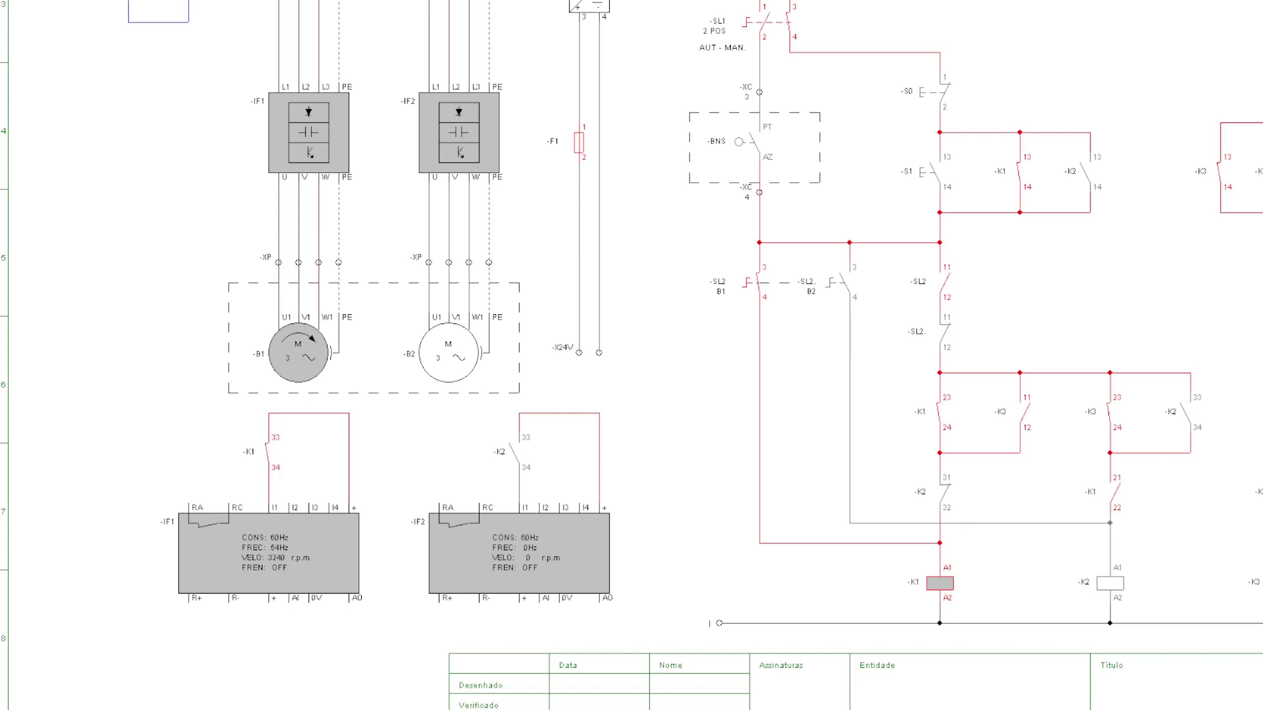
left_click(933, 103)
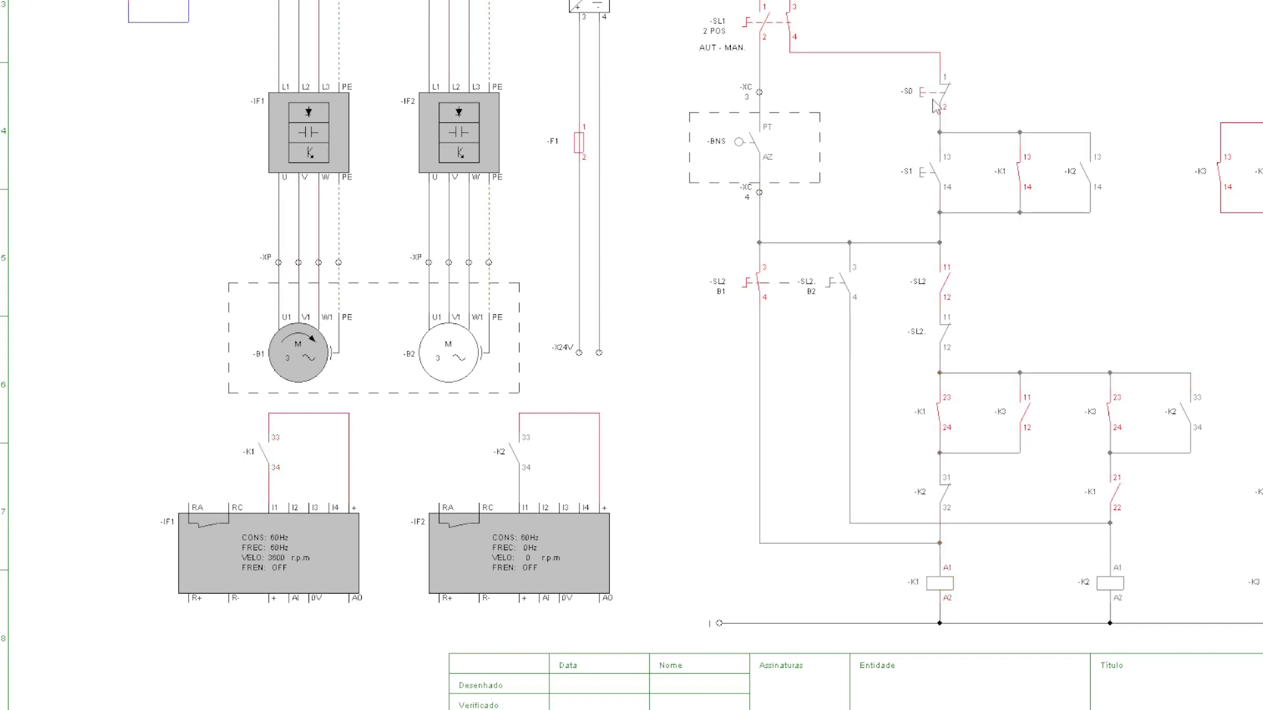